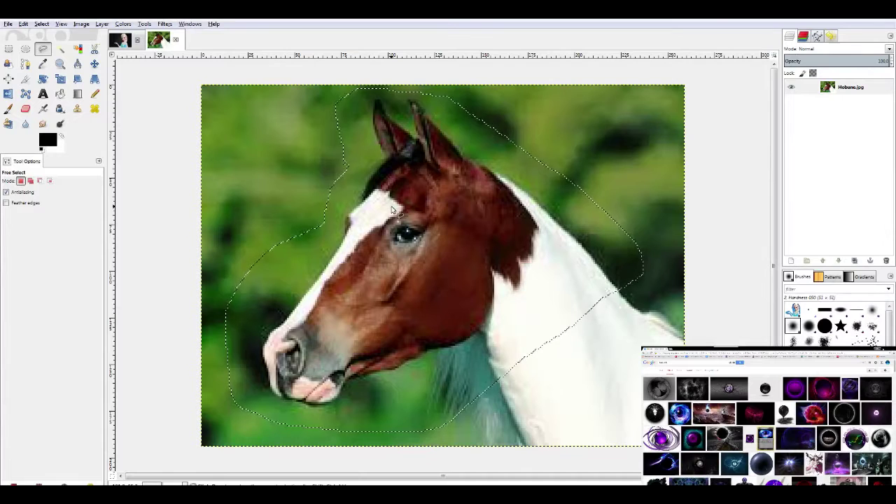
Copy the outlined horse's head and switch to the Elsa composition with the Move tool active.
key("Return")
left_click(121, 40)
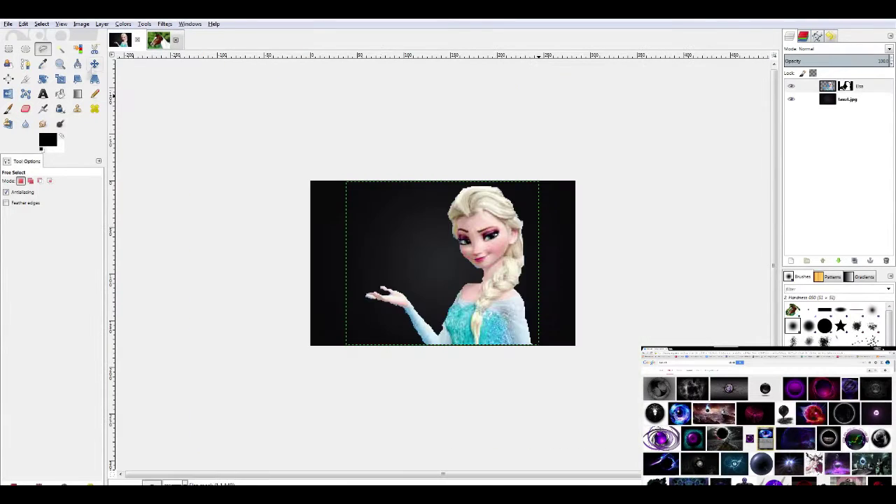
left_click(94, 64)
key("ctrl+v")
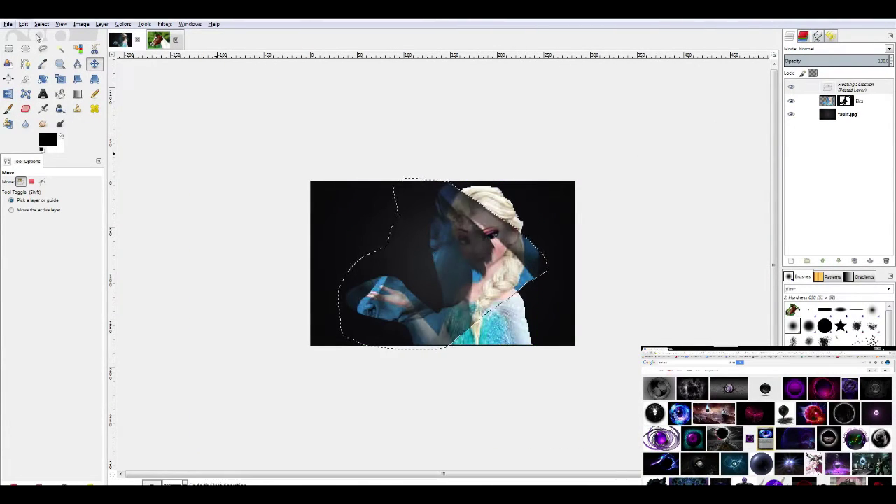
key("ctrl+z")
key("ctrl+v")
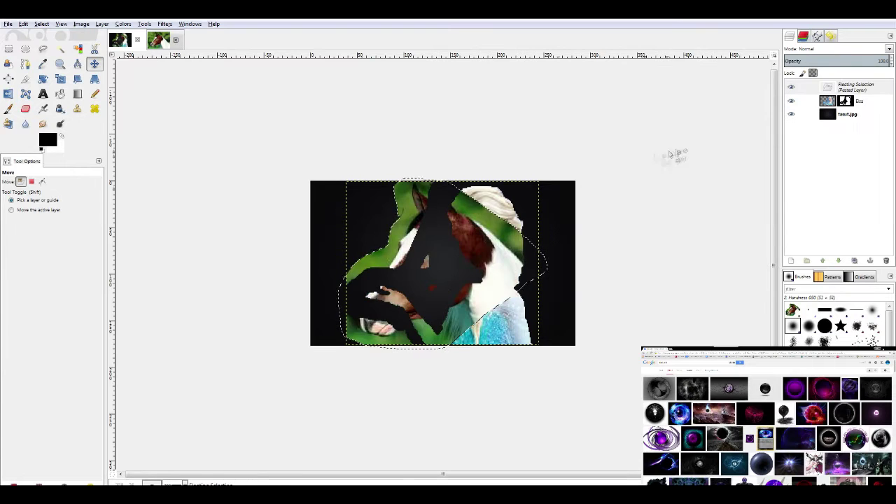
key("ctrl+z")
Make the dark background layer active and paste the copied horse's head as a new layer above Elsa.
left_click(432, 269)
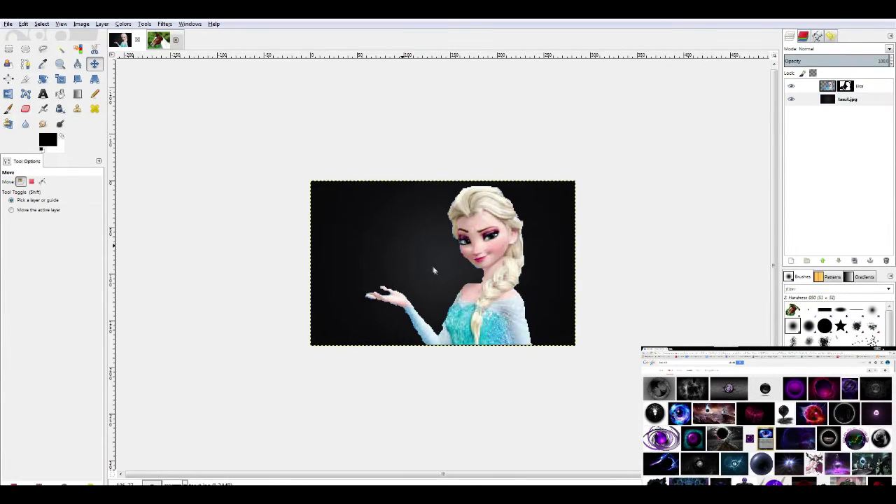
key("ctrl+v")
key("shift+ctrl+n")
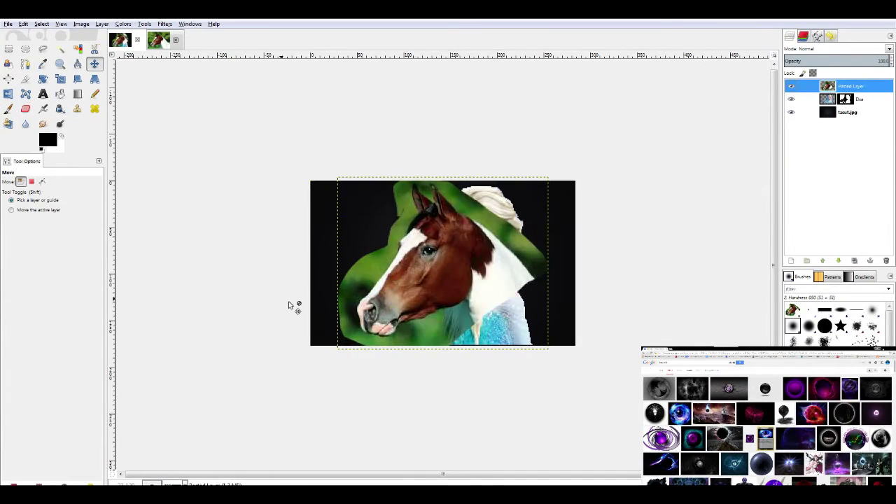
Paint black on the Hobune layer mask with the Pencil at size 3 to hide the green area between the horse's ears.
key("plus")
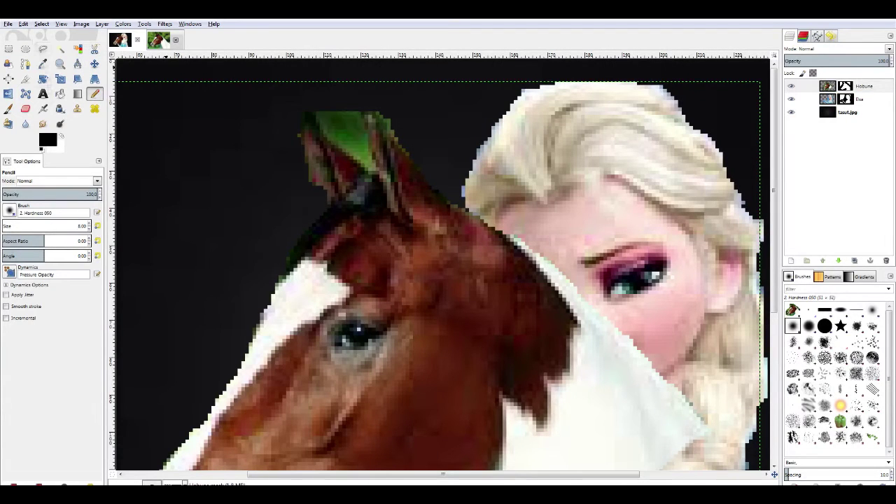
mouse_move(323, 111)
left_mouse_down()
mouse_move(336, 139)
mouse_move(362, 160)
left_mouse_up()
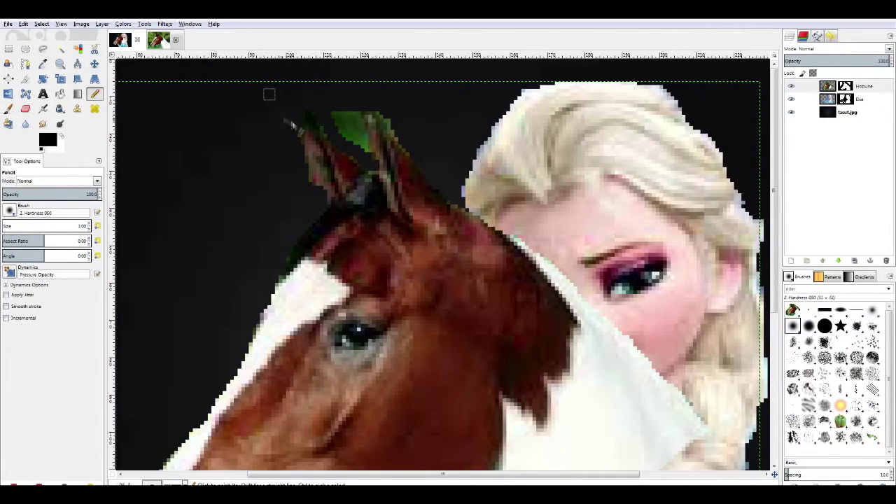
mouse_move(337, 119)
left_mouse_down()
mouse_move(363, 148)
mouse_move(343, 105)
mouse_move(361, 133)
mouse_move(373, 109)
mouse_move(397, 134)
mouse_move(353, 108)
mouse_move(366, 154)
left_mouse_up()
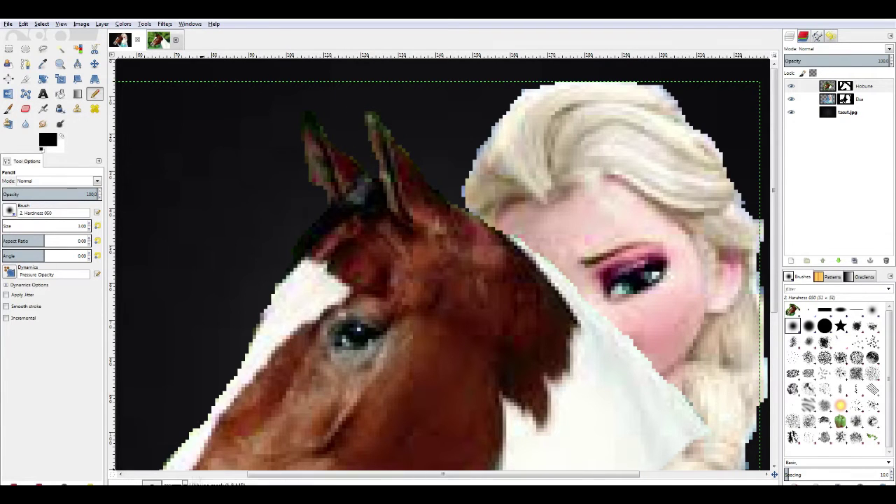
Rotate the Hobune horse's head clockwise so that its muzzle points more sideways.
key("shift+ctrl+j")
key("2")
left_click(830, 86)
left_click(43, 80)
left_click_drag(478, 179, 519, 212)
key("Return")
Move the horse's head over Elsa's face, fine-tuning its rotation and position so the neck meets her shoulders.
left_click(94, 64)
left_click_drag(408, 278, 479, 242)
left_click(43, 79)
mouse_move(519, 190)
left_mouse_down()
mouse_move(469, 263)
mouse_move(527, 196)
left_mouse_up()
key("Return")
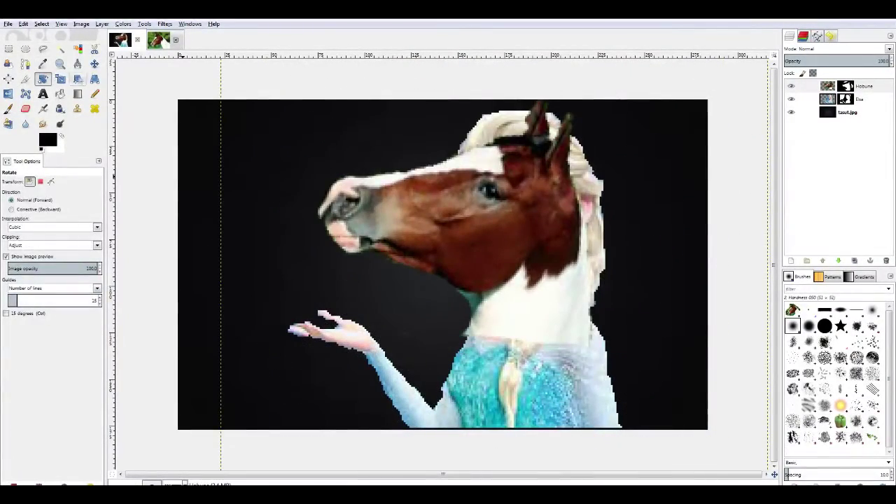
key("m")
left_click_drag(465, 209, 475, 209)
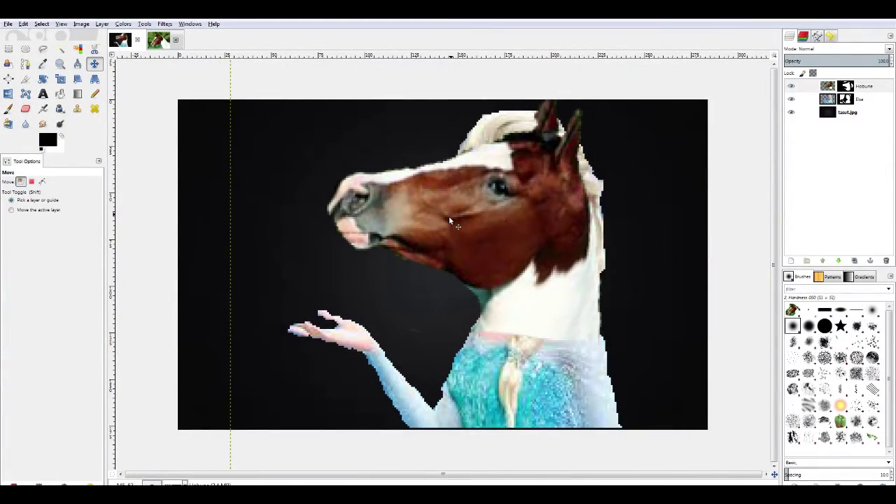
Paint the Hobune layer mask with the Pencil at size 11 to hide the horse's ears and reveal Elsa's hair.
key("n")
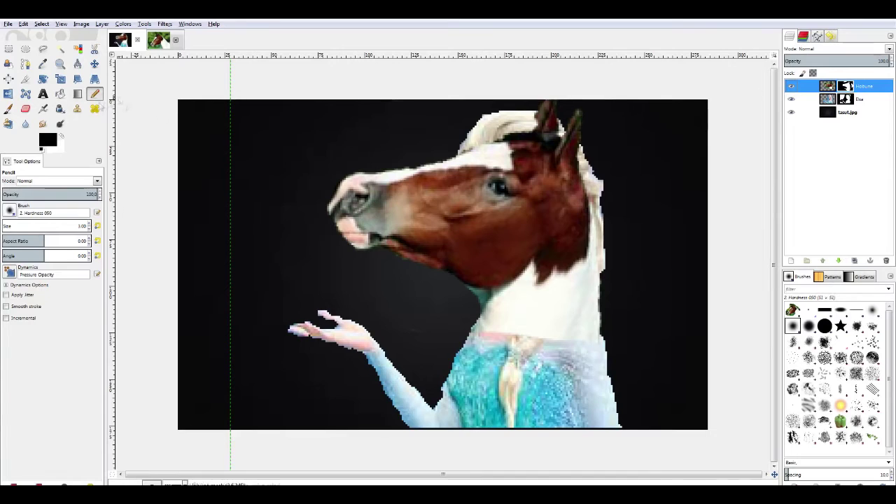
left_click(89, 223)
mouse_move(510, 142)
left_mouse_down()
mouse_move(573, 120)
mouse_move(580, 105)
mouse_move(570, 165)
mouse_move(497, 175)
mouse_move(524, 175)
left_mouse_up()
key("ctrl+z")
mouse_move(478, 135)
left_mouse_down()
mouse_move(572, 128)
mouse_move(546, 104)
mouse_move(522, 111)
mouse_move(592, 184)
mouse_move(563, 172)
left_mouse_up()
Paint the Hobune layer mask along the horse's neck to reveal Elsa's braid, undoing the stray strokes.
left_click_drag(525, 352, 550, 293)
left_click(183, 482)
left_click(176, 401)
left_click_drag(346, 476, 432, 476)
mouse_move(459, 383)
left_mouse_down()
mouse_move(462, 399)
mouse_move(495, 378)
mouse_move(530, 312)
mouse_move(508, 366)
left_mouse_up()
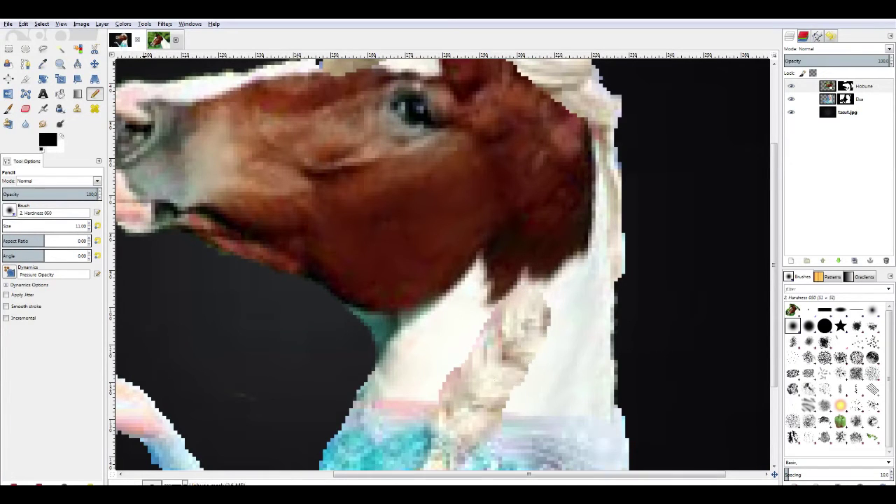
key("ctrl+z")
left_click(26, 38)
mouse_move(483, 398)
left_mouse_down()
mouse_move(543, 306)
mouse_move(485, 395)
mouse_move(620, 195)
mouse_move(549, 334)
mouse_move(600, 280)
mouse_move(483, 395)
mouse_move(488, 404)
mouse_move(575, 324)
mouse_move(530, 366)
left_mouse_up()
left_click(29, 39)
left_click_drag(579, 326, 538, 359)
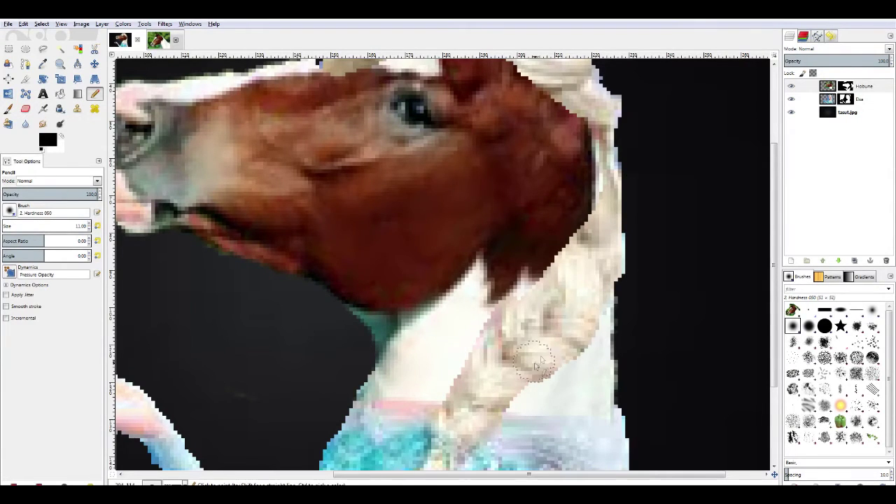
Retouch the Hobune mask along the top of the horse's head for a smooth hairline, undoing the stray strokes.
scroll(592, 263, "up", 2)
left_click_drag(452, 164, 499, 173)
left_click_drag(517, 185, 531, 200)
left_click(24, 24)
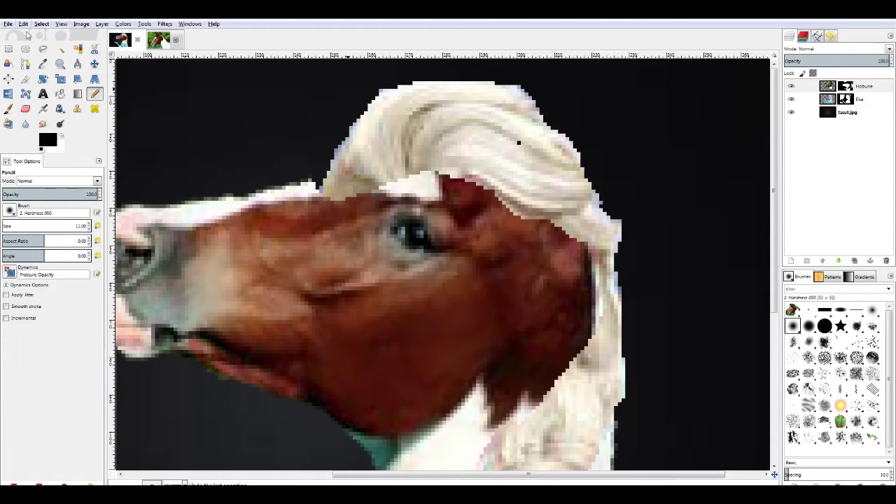
left_click(28, 35)
left_click(24, 25)
left_click(29, 35)
mouse_move(471, 154)
left_mouse_down()
mouse_move(545, 191)
mouse_move(511, 180)
mouse_move(542, 205)
mouse_move(471, 164)
mouse_move(389, 177)
left_mouse_up()
left_click(24, 24)
left_click(28, 35)
key("ctrl+z")
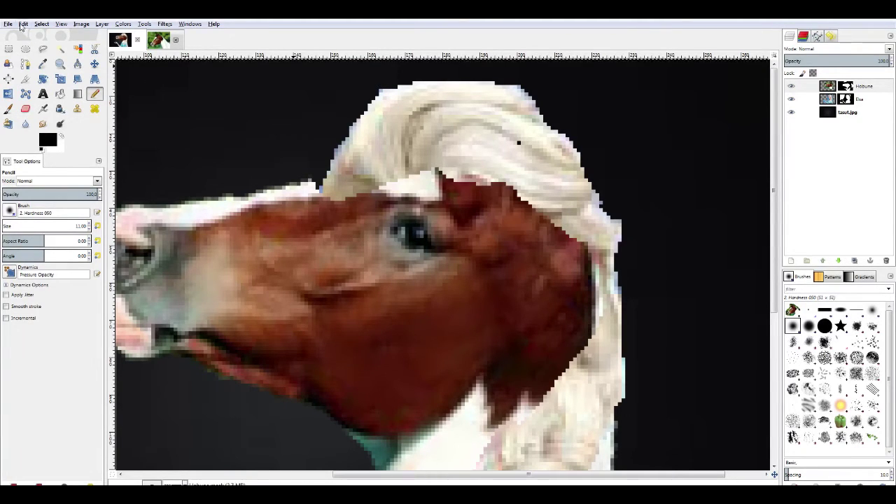
mouse_move(576, 242)
left_mouse_down()
mouse_move(444, 178)
mouse_move(477, 167)
mouse_move(449, 161)
mouse_move(389, 175)
mouse_move(343, 202)
left_mouse_up()
key("ctrl+z")
left_click(23, 24)
left_click(28, 34)
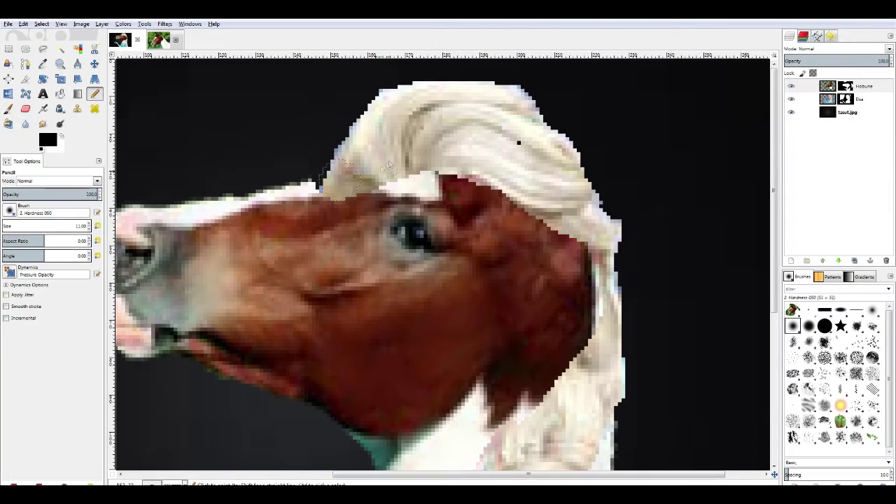
Mask away the white patch above the horse's eye so that Elsa's hair covers it.
key("ctrl+z")
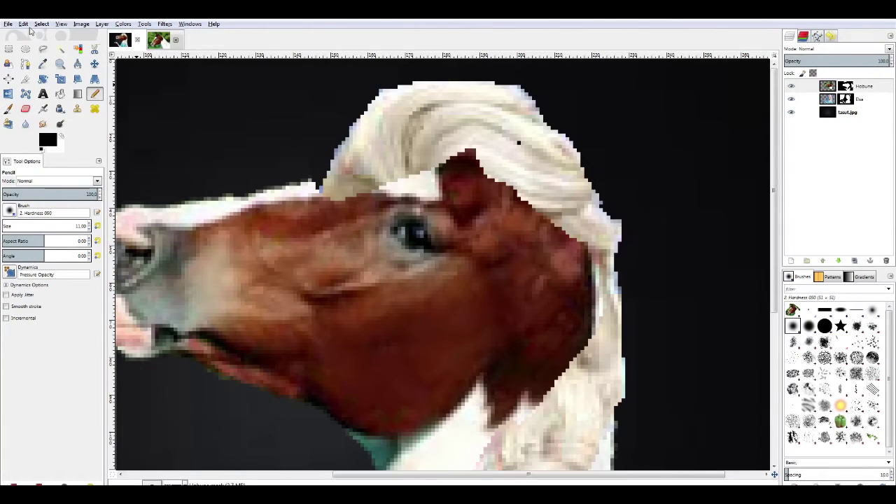
key("ctrl+y")
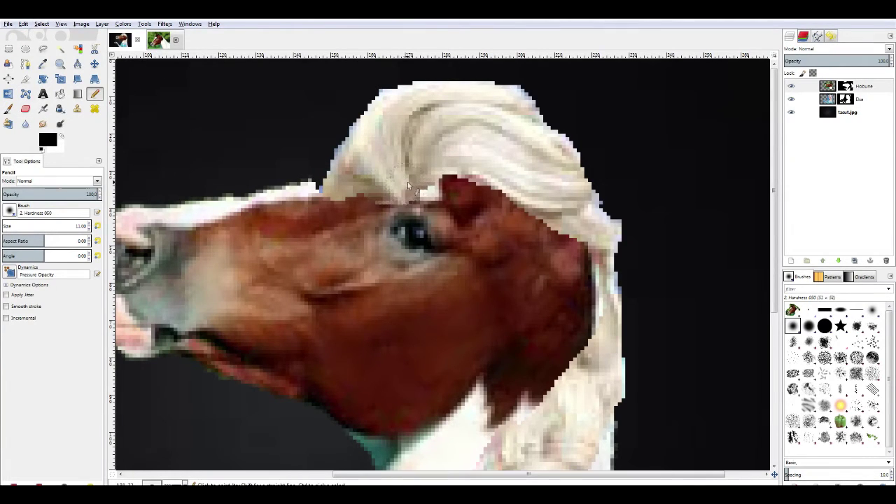
left_click_drag(401, 185, 357, 180)
key("ctrl+z")
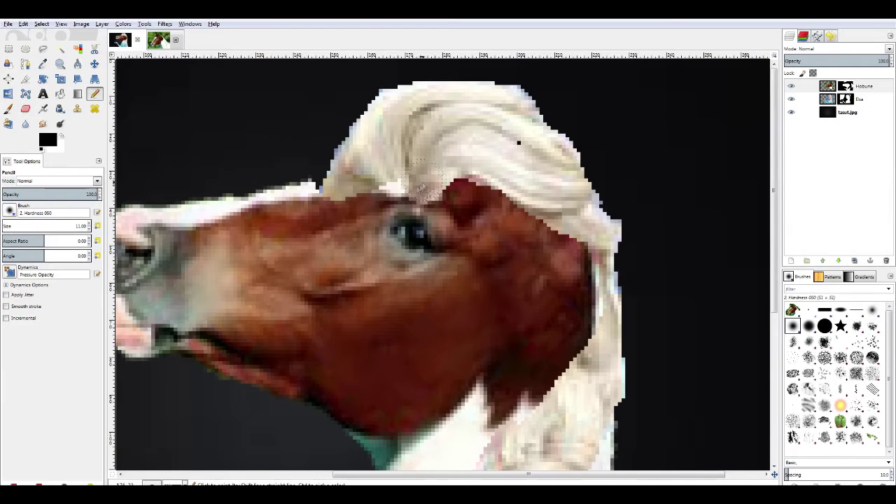
Mask away the white strip along the bridge of the horse's nose.
scroll(481, 283, "left", 5)
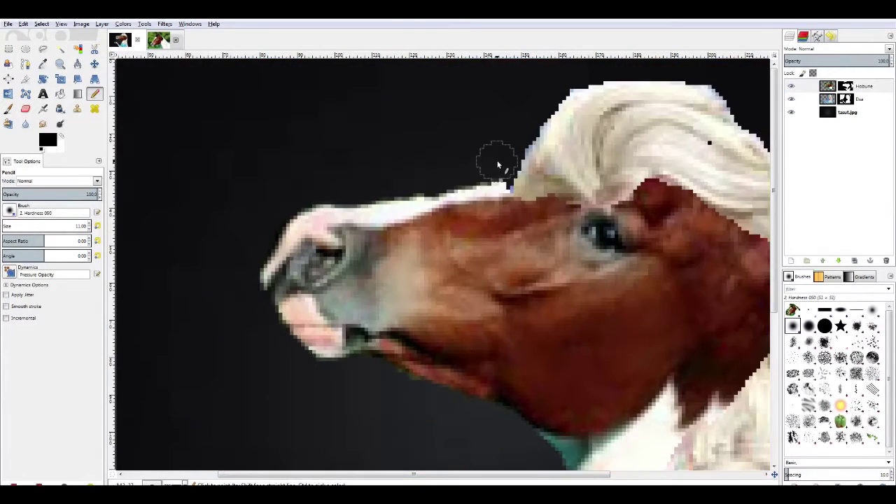
mouse_move(444, 187)
left_mouse_down()
mouse_move(373, 198)
mouse_move(464, 184)
left_mouse_up()
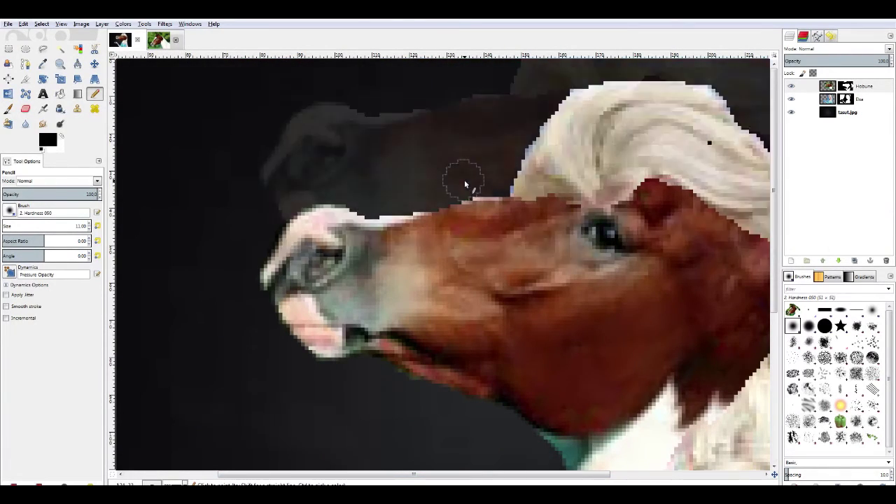
scroll(181, 411, "down", 5)
scroll(181, 411, "down", 4)
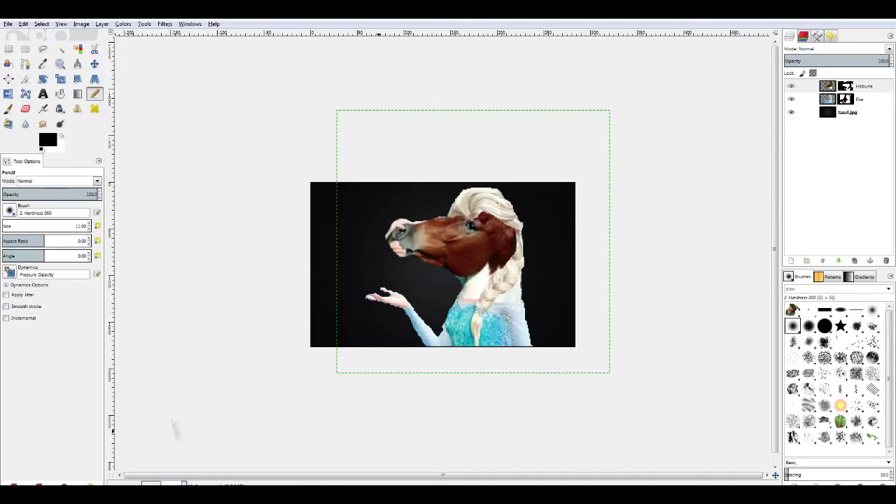
scroll(182, 450, "up", 2)
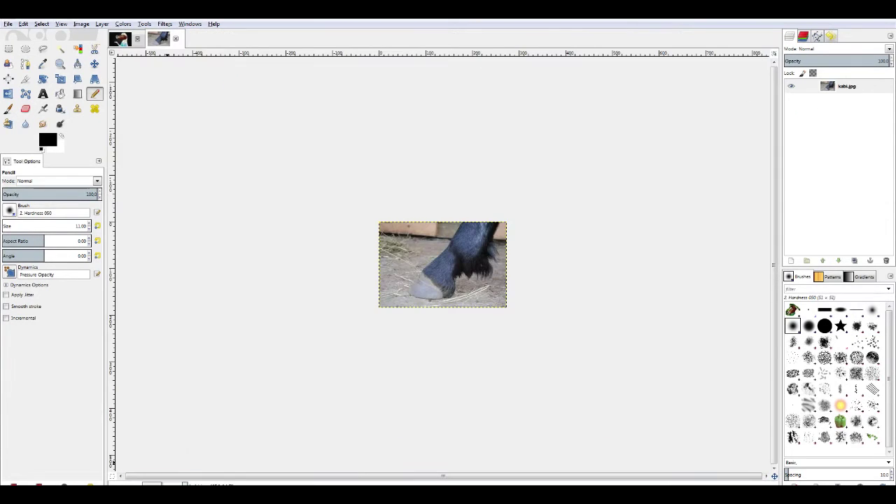
Outline the horse's hoof and lower leg in kabi.jpg with Free Select and copy the selection.
scroll(168, 461, "up", 4)
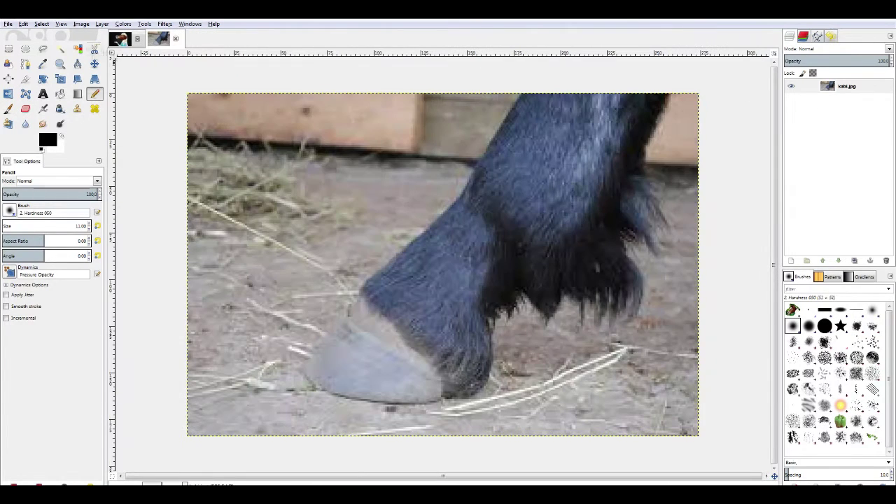
left_click(44, 50)
left_click(356, 294)
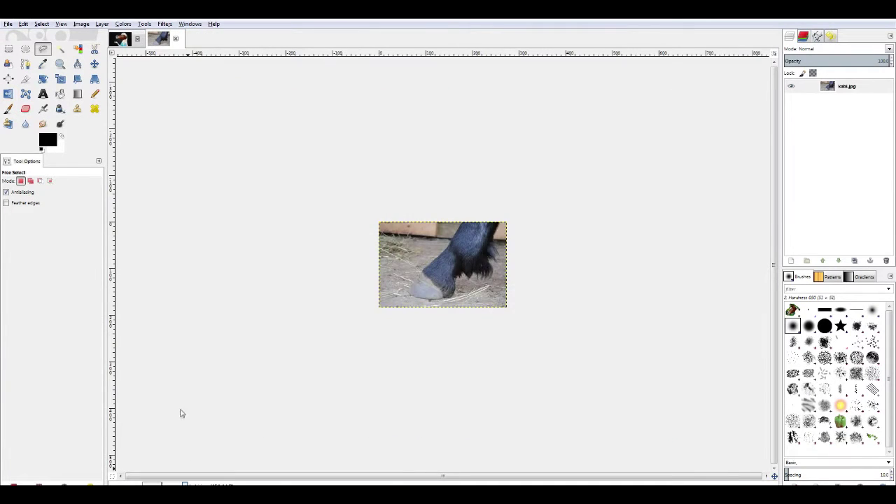
key("1")
left_click(515, 93)
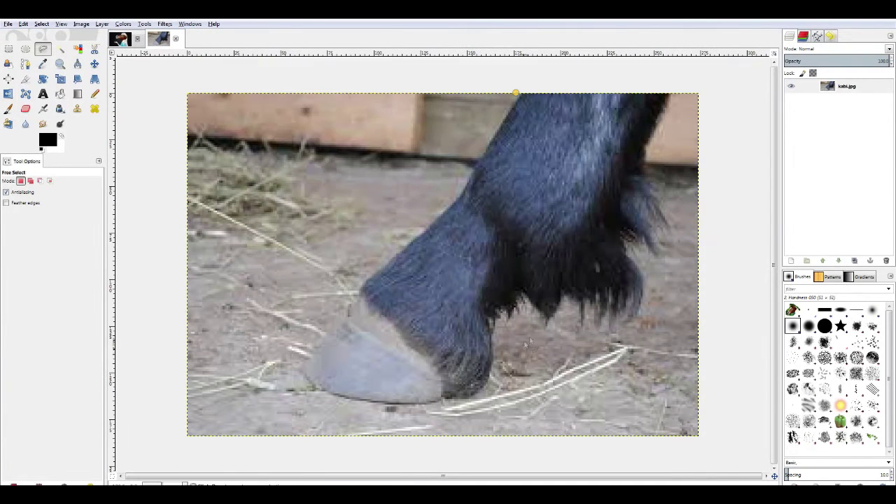
mouse_move(516, 93)
left_mouse_down()
mouse_move(260, 336)
mouse_move(112, 47)
left_mouse_up()
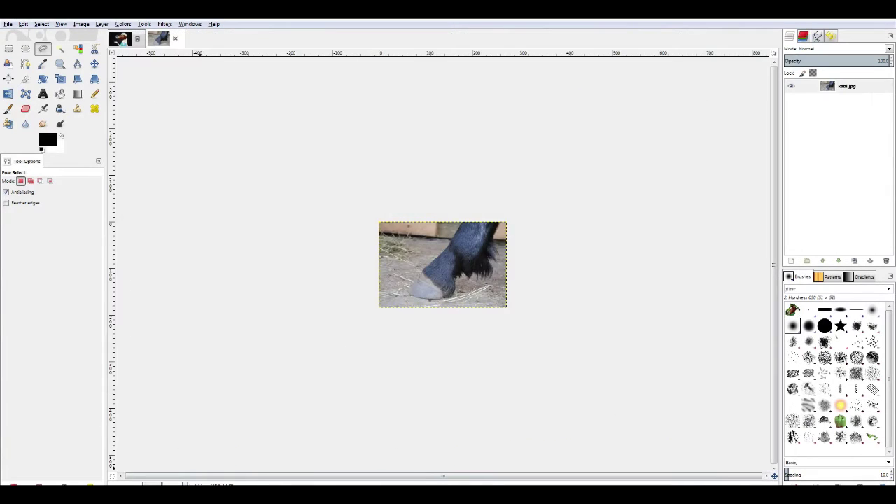
Paste the copied hoof into the Elsa composition as a new layer named Kabi.
key("1")
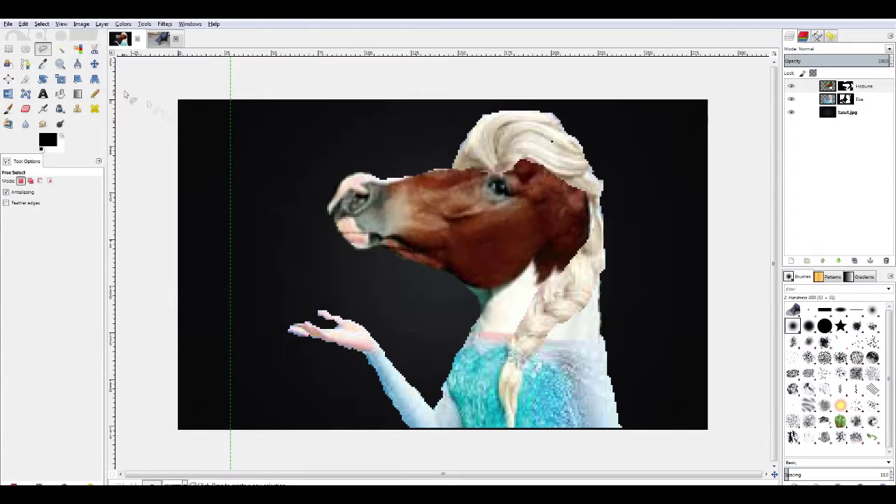
key("m")
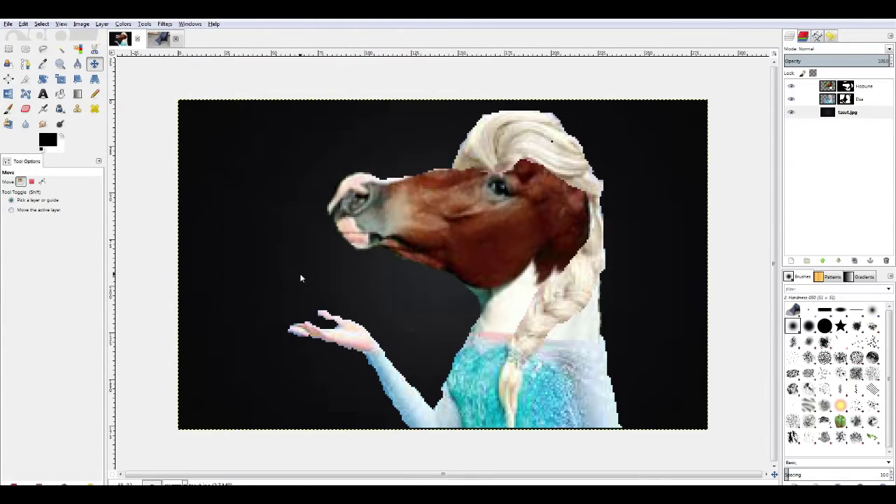
key("ctrl+v")
left_click(846, 87)
left_click(790, 261)
double_click(843, 87)
type("Kabi")
key("Return")
Flip the Kabi layer horizontally and rotate it by about 180 degrees.
left_click(43, 79)
left_click(514, 284)
left_click(8, 94)
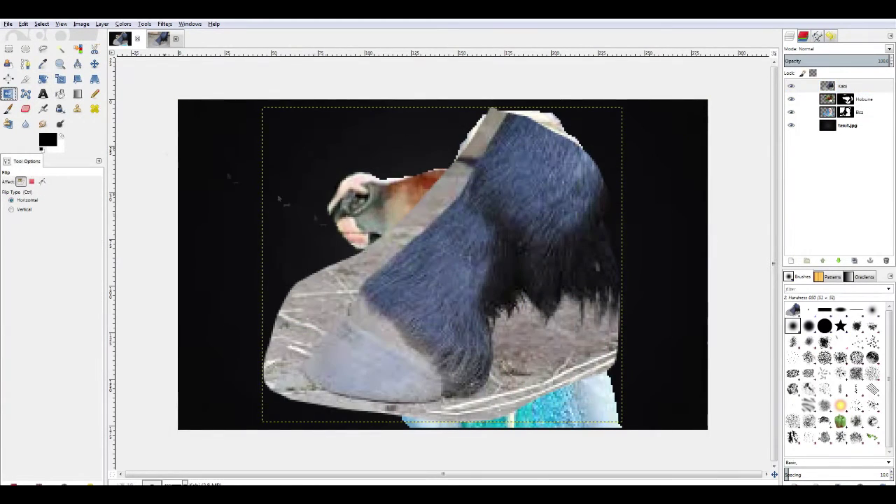
left_click(492, 275)
left_click(43, 79)
left_click_drag(533, 311, 349, 222)
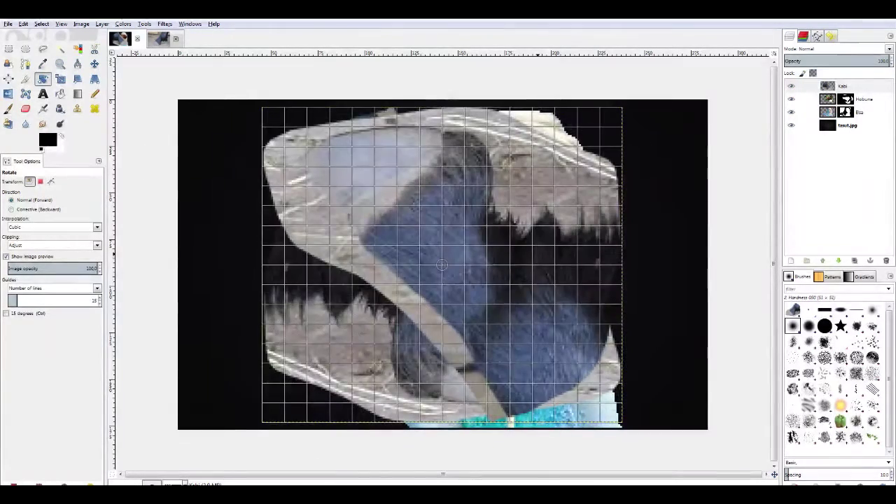
left_click(491, 272)
Scale the Kabi layer down to less than half its size and place it above Elsa's raised hand.
left_click(60, 78)
left_click_drag(621, 108, 418, 282)
left_click_drag(340, 353, 321, 232)
key("Return")
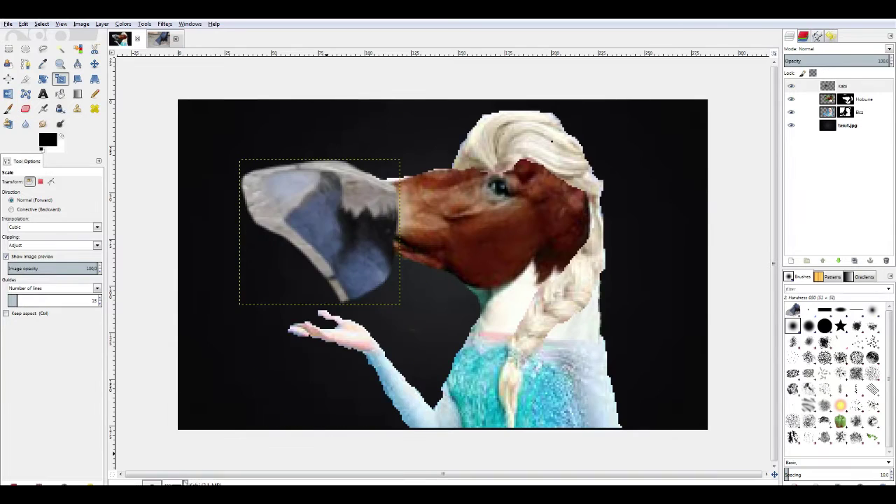
Add a layer mask to the Kabi layer.
key("plus")
key("plus")
left_click_drag(356, 201, 264, 199)
key("Escape")
left_click_drag(331, 475, 208, 474)
right_click(842, 88)
left_click(802, 214)
key("Return")
Paint the Kabi mask with the Pencil at size 11 to hide the ground around the hoof and excess leg.
left_click(95, 94)
scroll(497, 254, "up", 3)
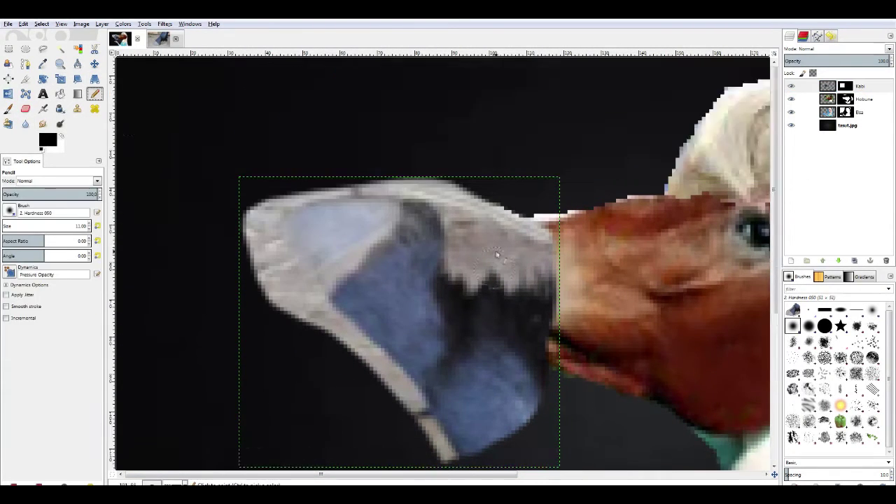
scroll(496, 254, "down", 2)
mouse_move(423, 68)
left_mouse_down()
mouse_move(534, 145)
mouse_move(542, 261)
mouse_move(510, 188)
mouse_move(458, 109)
mouse_move(463, 204)
mouse_move(484, 170)
left_mouse_up()
mouse_move(517, 87)
left_mouse_down()
mouse_move(372, 80)
mouse_move(265, 116)
mouse_move(263, 137)
left_mouse_up()
key("ctrl+z")
mouse_move(443, 74)
left_mouse_down()
mouse_move(546, 147)
mouse_move(545, 255)
mouse_move(504, 208)
mouse_move(464, 217)
mouse_move(462, 106)
mouse_move(451, 185)
mouse_move(461, 202)
mouse_move(472, 115)
mouse_move(424, 77)
mouse_move(304, 78)
mouse_move(261, 97)
mouse_move(261, 161)
mouse_move(347, 244)
left_mouse_up()
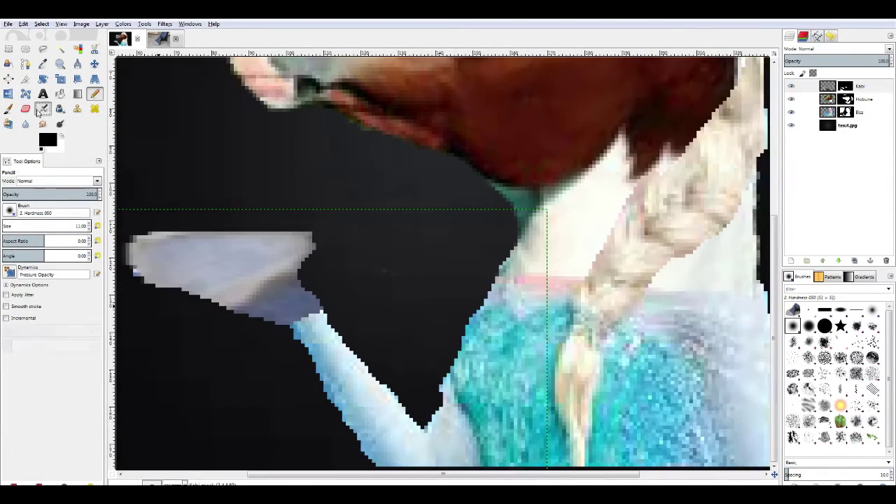
Touch up the hoof where it meets Elsa's wrist on the Kabi layer, using a fine Pencil with colours picked from the image.
left_click(41, 109)
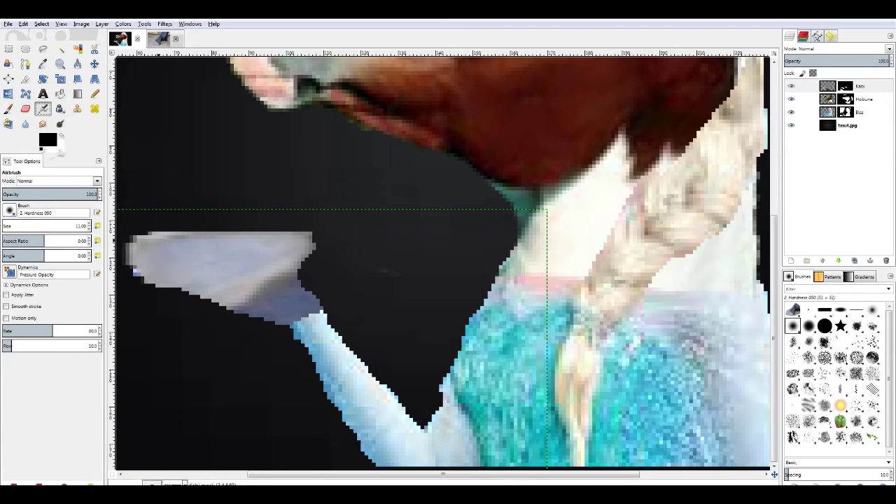
key("n")
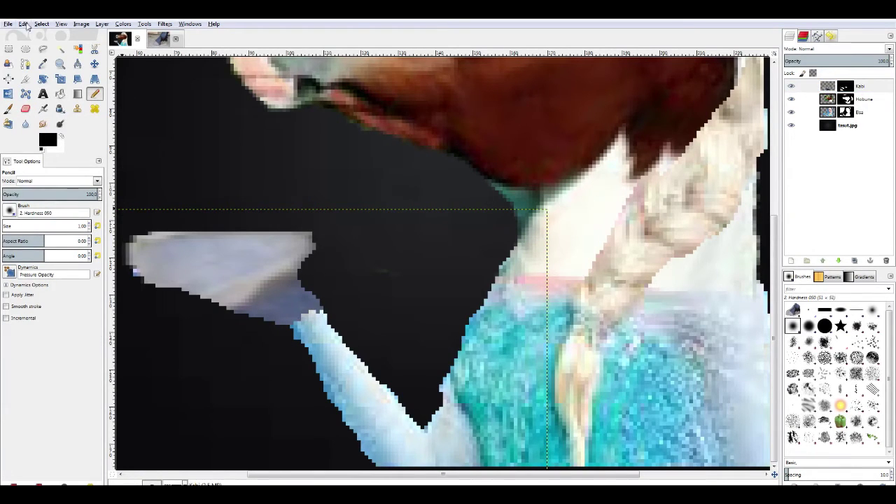
left_click(43, 110)
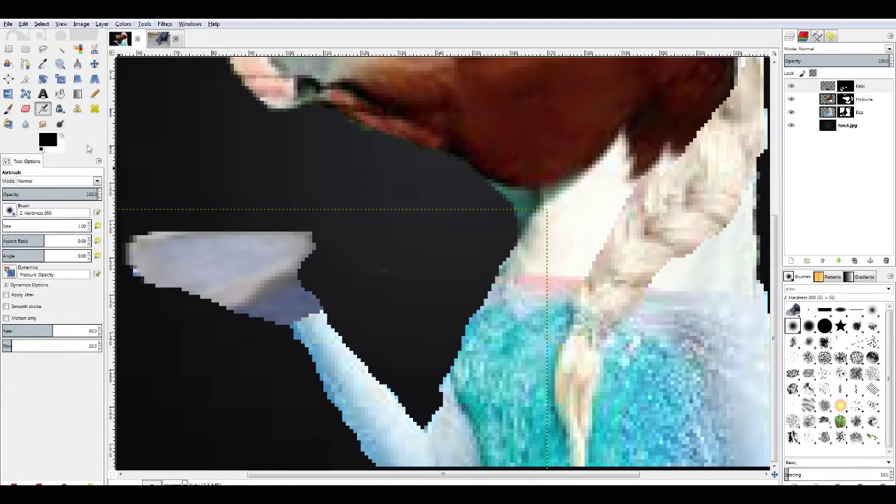
left_click(95, 93)
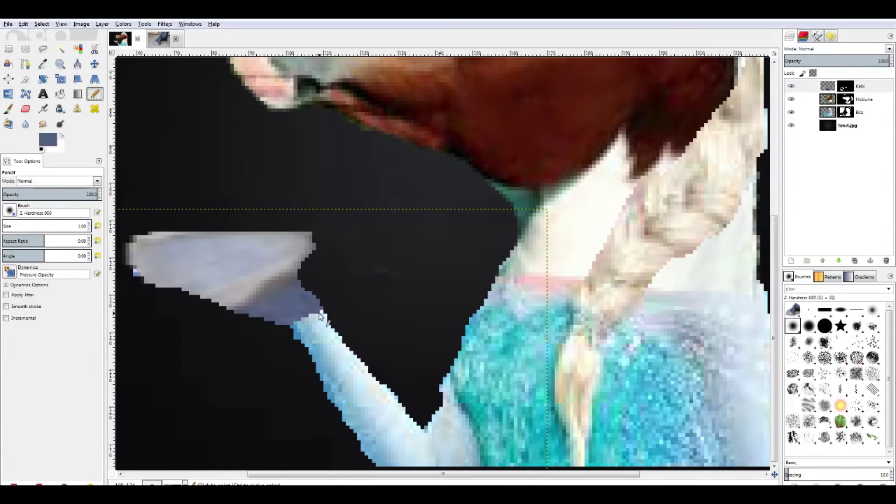
left_click(829, 87)
scroll(89, 223, "up", 8)
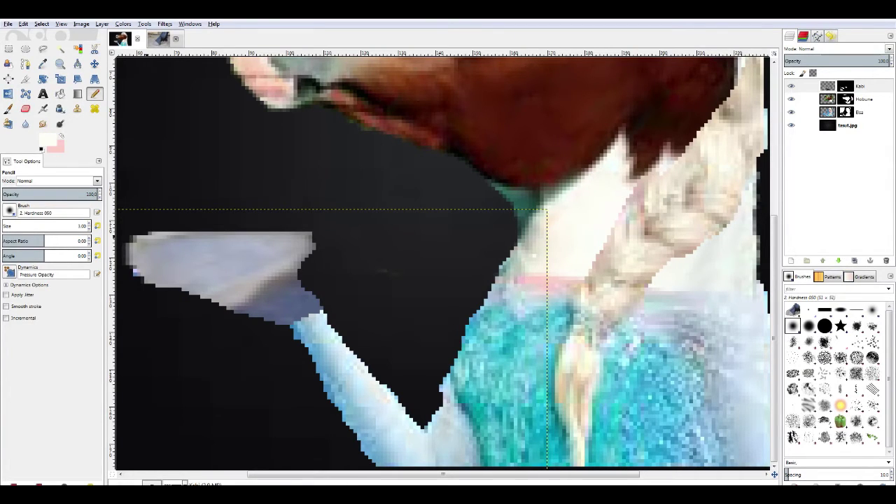
key("x")
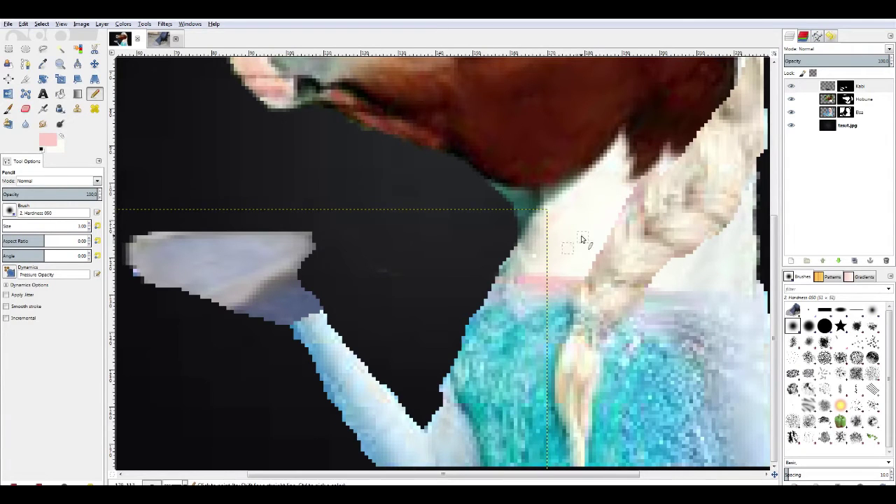
Open must kera.jpg and outline the dark sphere along its outer edge with Free Select.
left_click(184, 484)
left_click(173, 429)
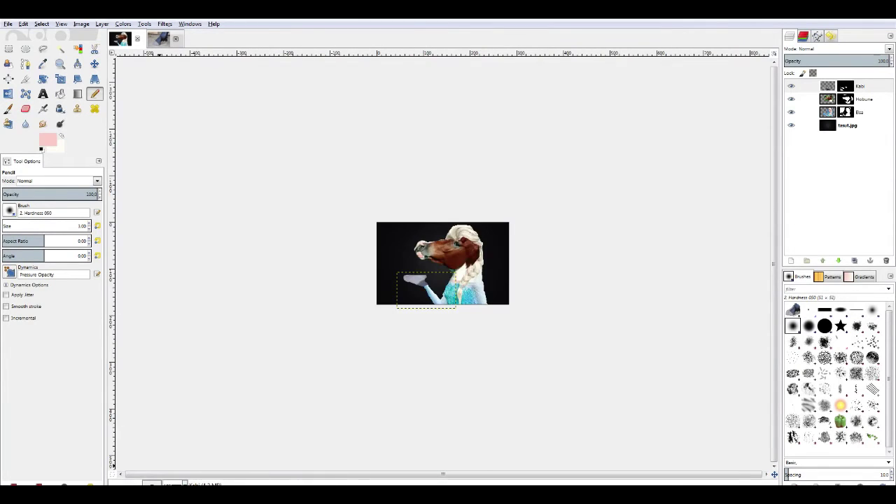
scroll(178, 433, "up", 6)
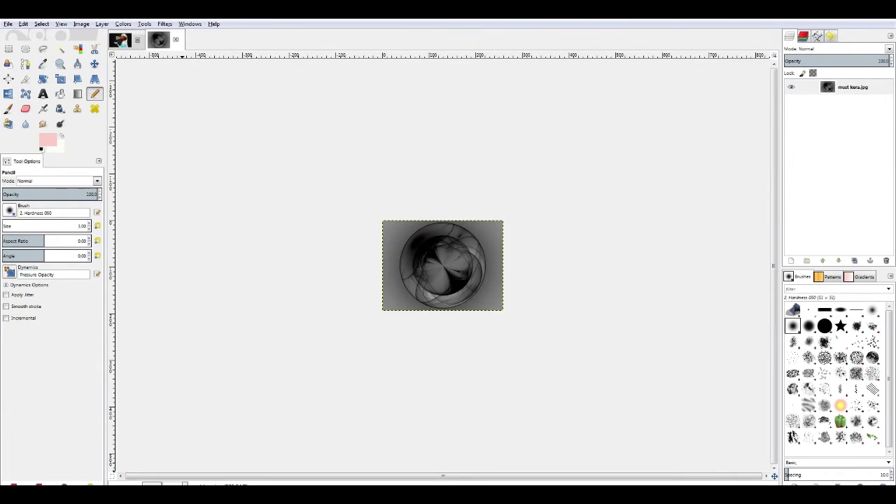
scroll(442, 266, "up", 4)
key("f")
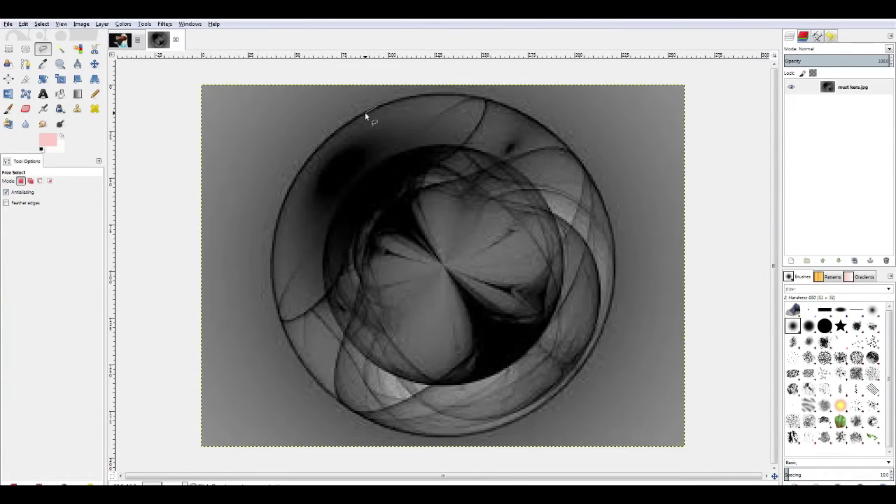
mouse_move(282, 326)
left_mouse_down()
mouse_move(299, 366)
mouse_move(359, 415)
left_mouse_up()
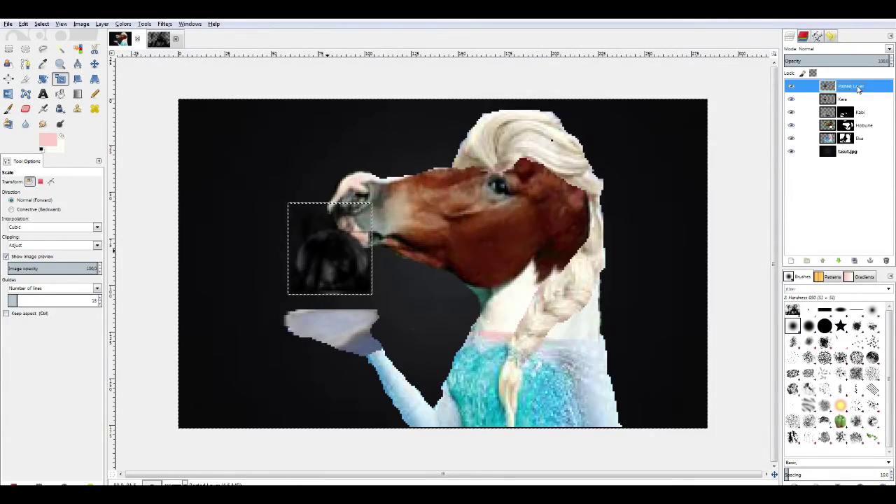
Paste a copy of the Toss 1 smoke as a new layer named Toss 2 and place it above the sphere, overlapping the horse's muzzle.
key("ctrl+c")
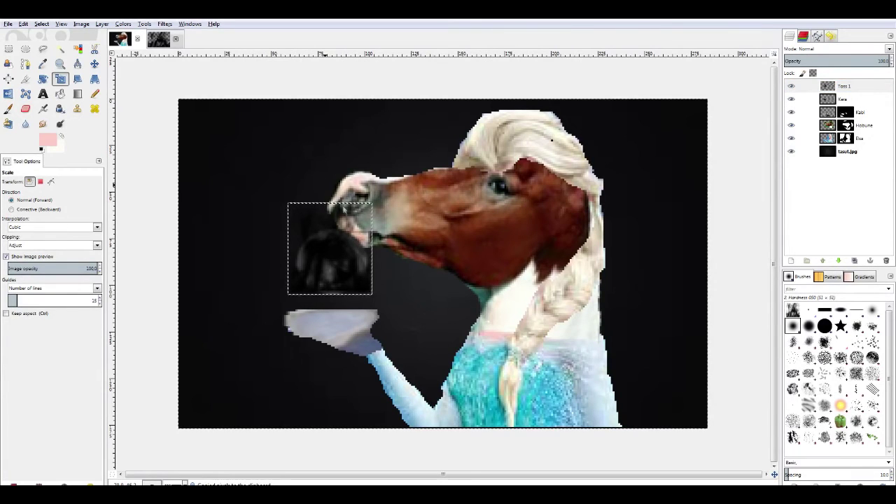
left_click(846, 151)
left_click(94, 64)
key("ctrl+v")
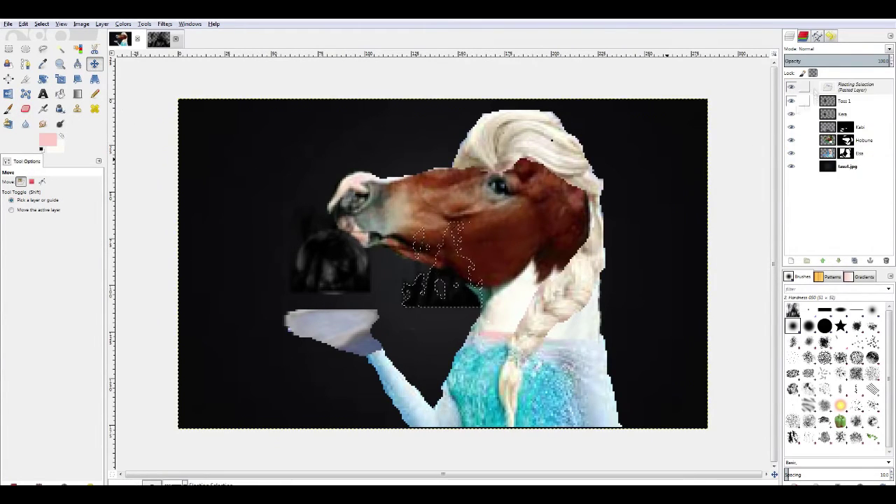
key("shift+ctrl+n")
double_click(850, 86)
type("Toss 2")
key("Return")
left_click_drag(452, 263, 343, 200)
left_click(845, 87)
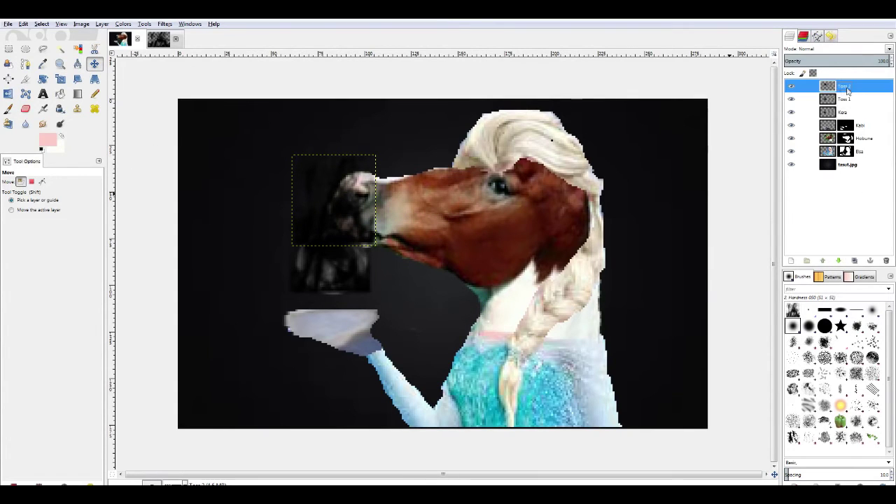
Add layer masks to the Toss 1 and Toss 2 layers.
right_click(844, 99)
left_click(93, 93)
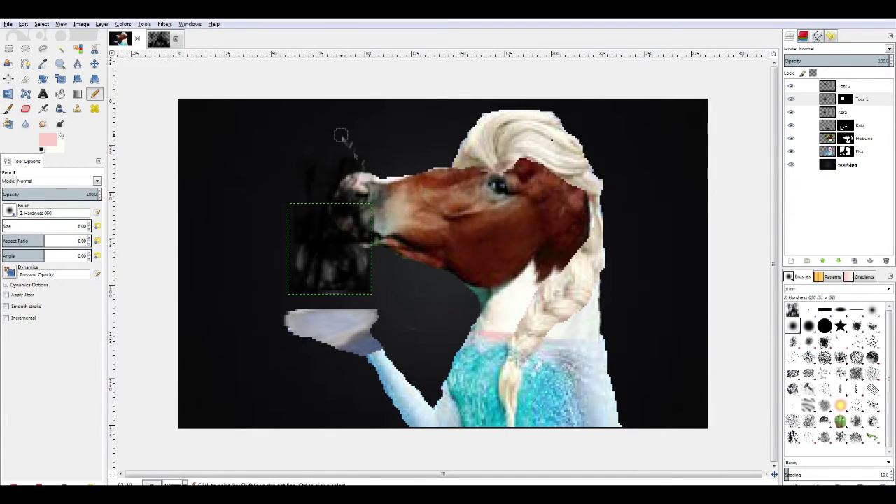
right_click(851, 84)
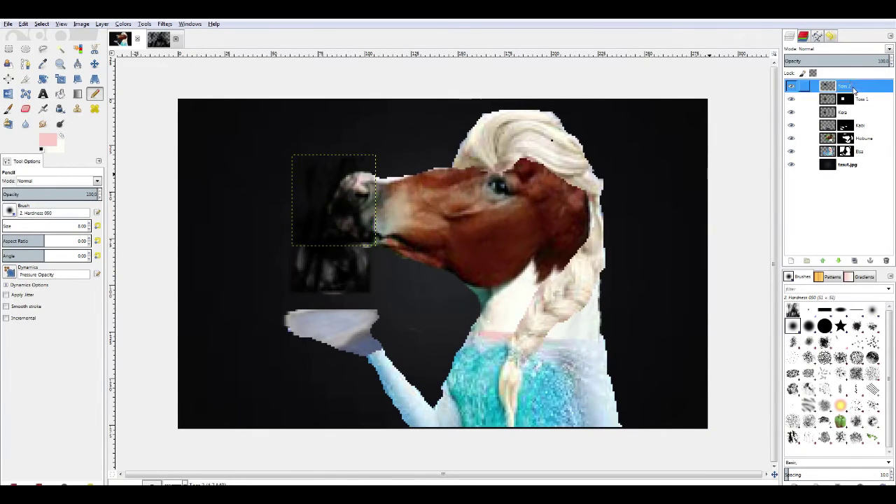
left_click(424, 243)
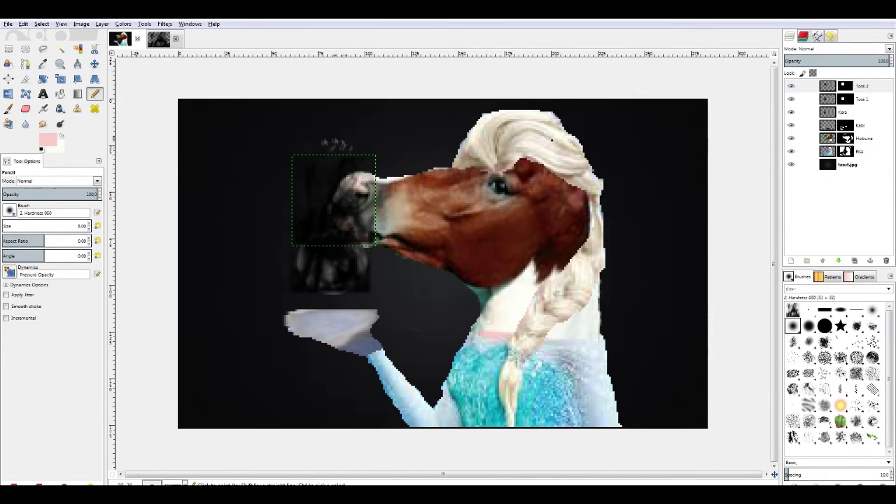
Paint black on the Toss 1 mask with the Pencil to hide the smoke outside the sphere's rounded lower edge.
left_click(849, 100)
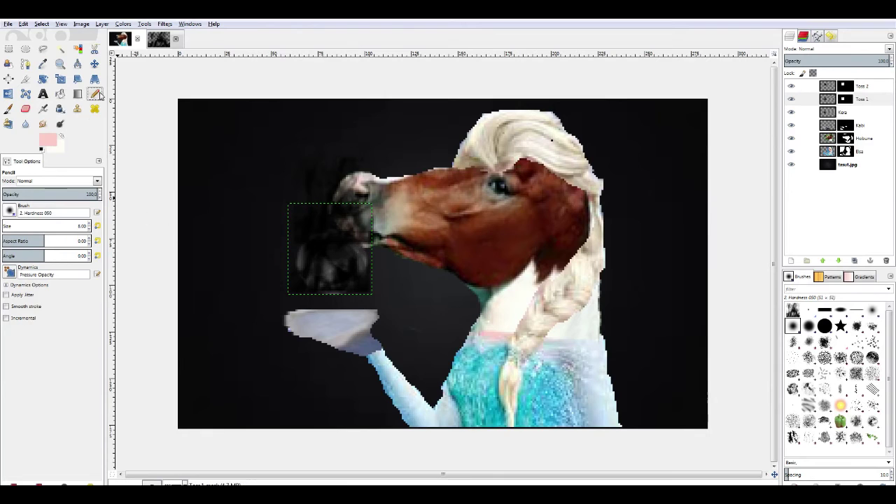
left_click(42, 148)
mouse_move(336, 252)
left_mouse_down()
mouse_move(368, 290)
mouse_move(349, 288)
mouse_move(365, 279)
left_mouse_up()
left_click(40, 37)
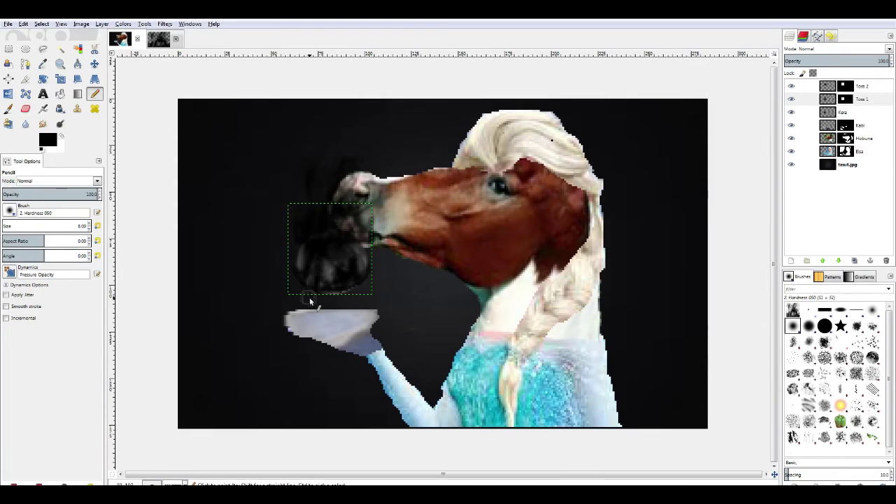
Paint black on the Toss 2 mask, reducing the Pencil to size 3, to trim the smoke above the sphere and around the muzzle.
left_click(845, 86)
mouse_move(305, 236)
left_mouse_down()
mouse_move(355, 241)
mouse_move(364, 182)
mouse_move(351, 175)
left_mouse_up()
key("ctrl+z")
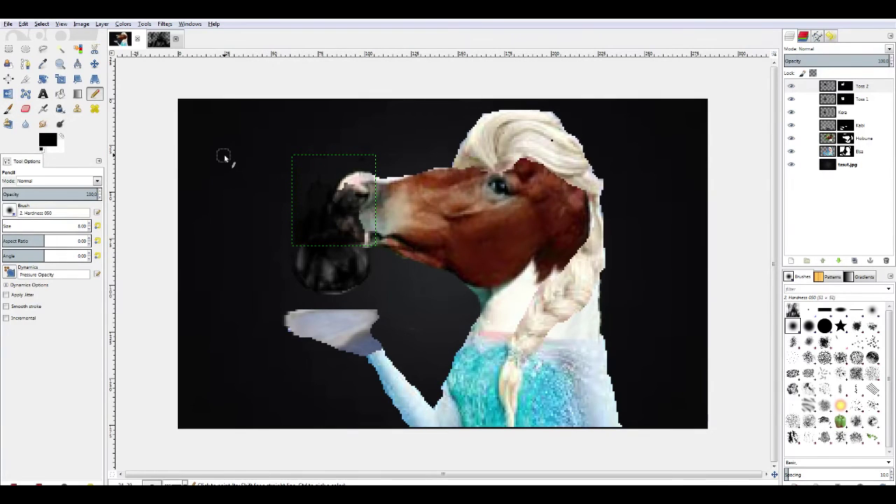
left_click(95, 64)
left_click(847, 165)
left_click(845, 86)
left_click(94, 94)
left_click(89, 228)
mouse_move(341, 243)
left_mouse_down()
mouse_move(351, 243)
mouse_move(348, 218)
left_mouse_up()
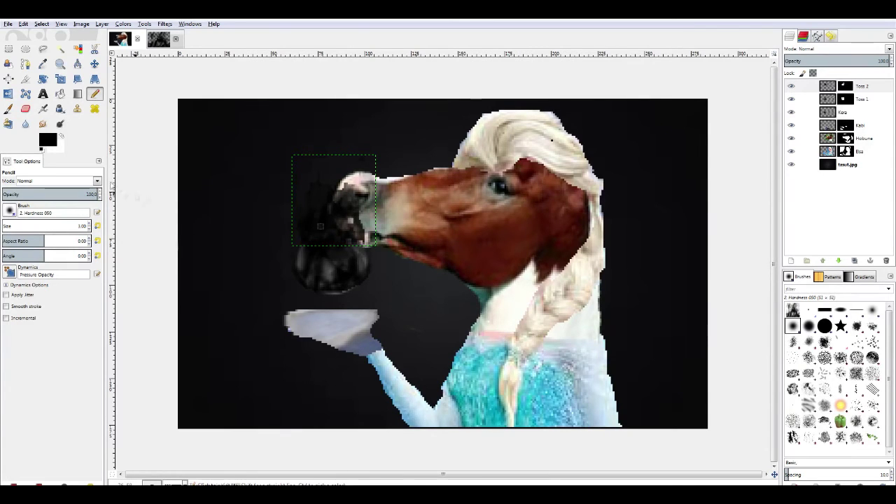
Move the Toss 2 layer slightly down so its smoke meets the sphere.
left_click(867, 165)
key("Home")
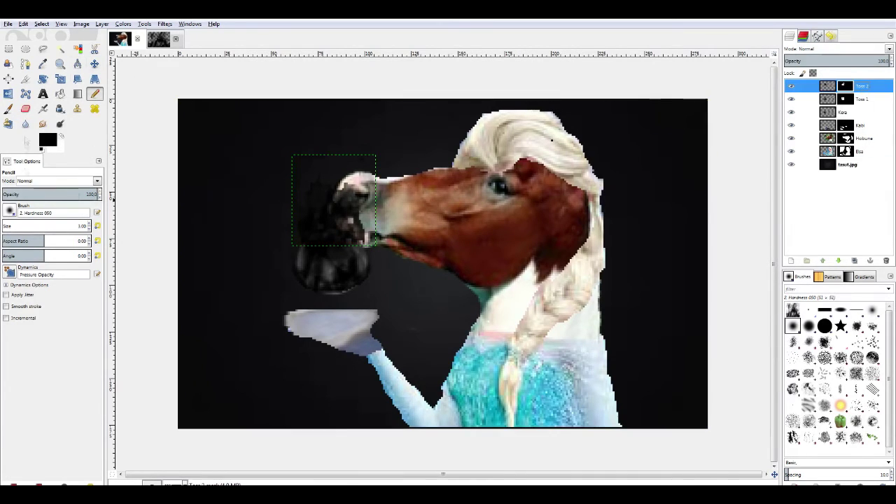
key("m")
left_click_drag(308, 240, 306, 242)
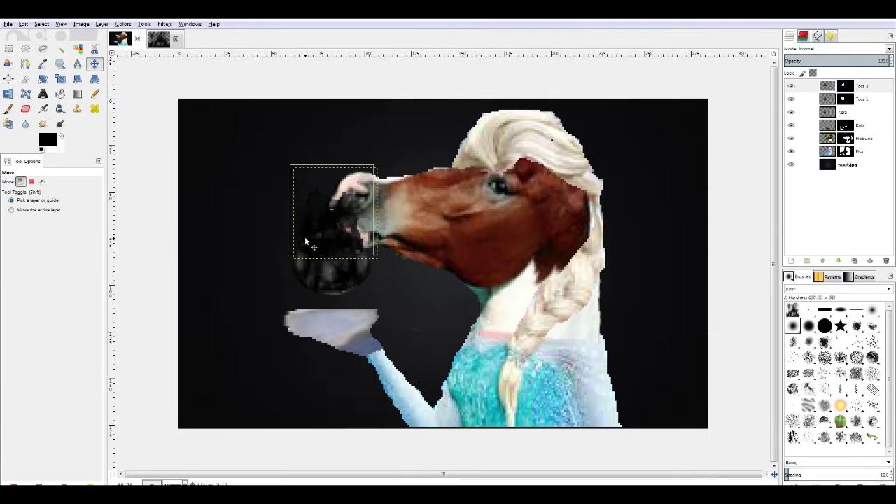
Merge the two Toss layers and the Kera layer into one layer named Maagia, placed directly below the Hobune layer.
left_click(805, 165)
left_click(866, 87)
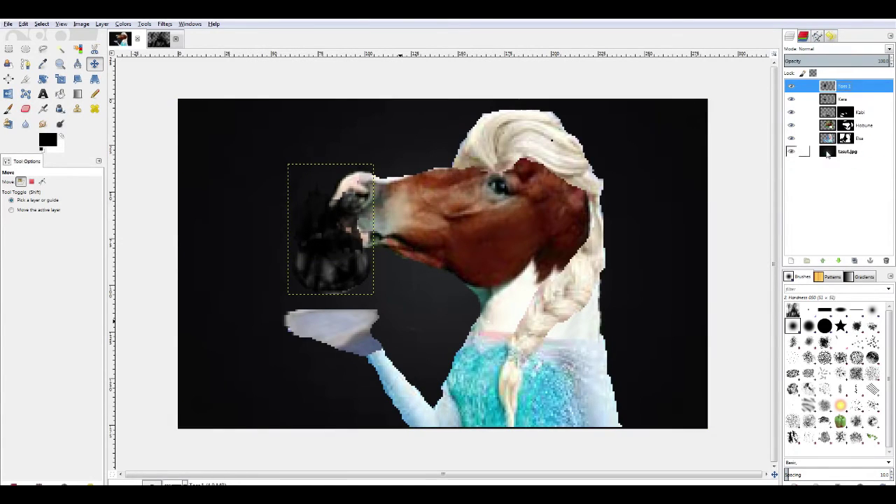
right_click(818, 87)
left_click(819, 154)
mouse_move(828, 85)
left_mouse_down()
mouse_move(846, 129)
mouse_move(849, 120)
left_mouse_up()
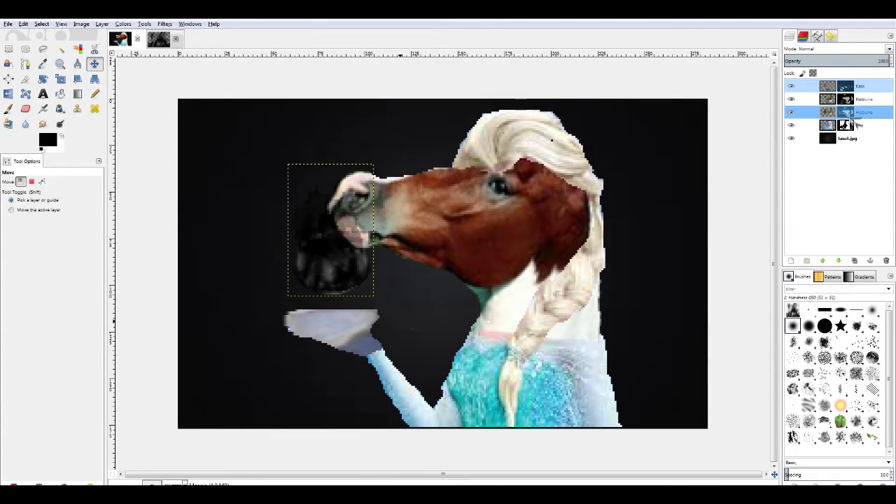
left_click(412, 110)
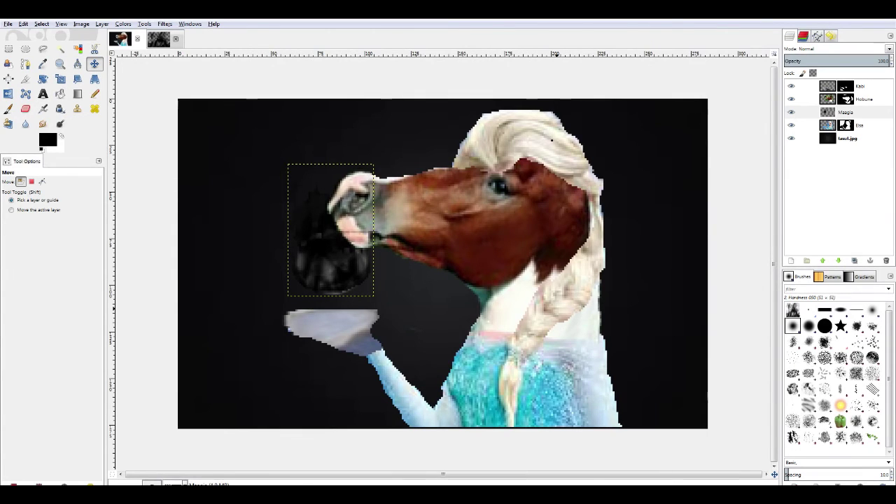
Touch up the edge of the horse's head on the Hobune mask with the black Pencil at size 3.
left_click(863, 99)
left_click_drag(111, 96, 231, 97)
left_click(95, 94)
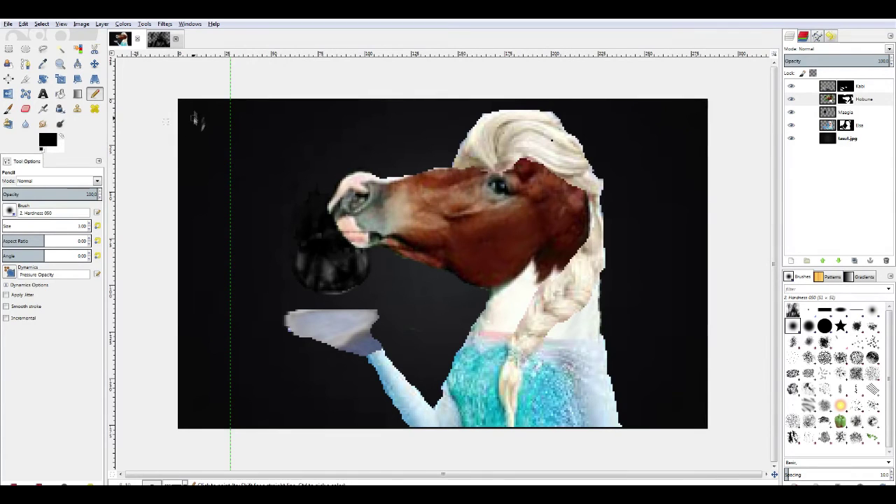
left_click(183, 482)
left_click(180, 432)
key("plus")
key("plus")
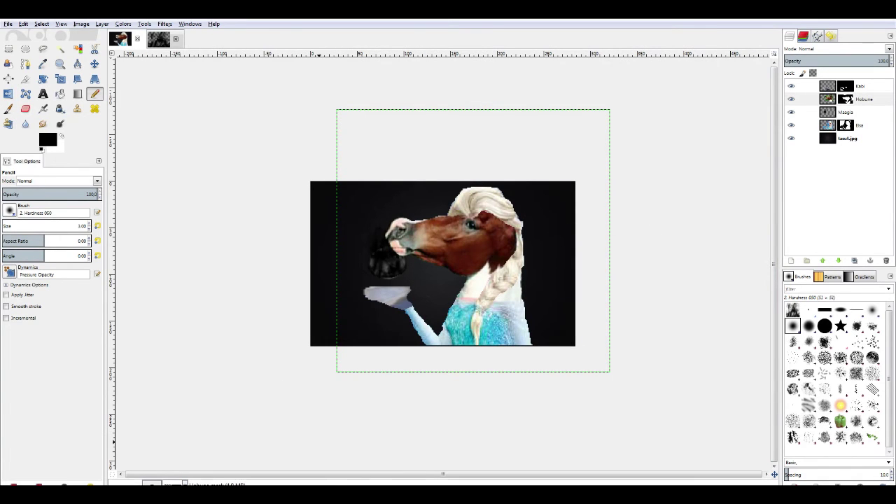
key("plus")
key("plus")
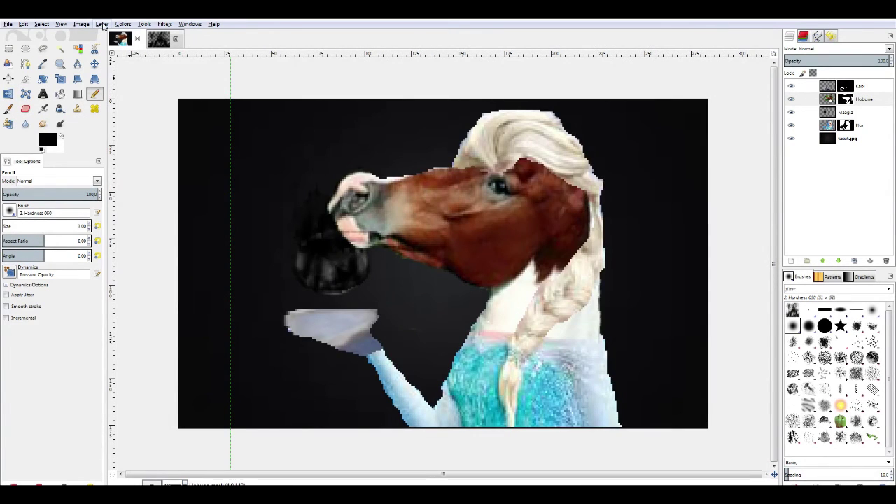
Duplicate the Elsa layer and shift the copy's colours to vivid pink, purple and blue.
left_click(862, 126)
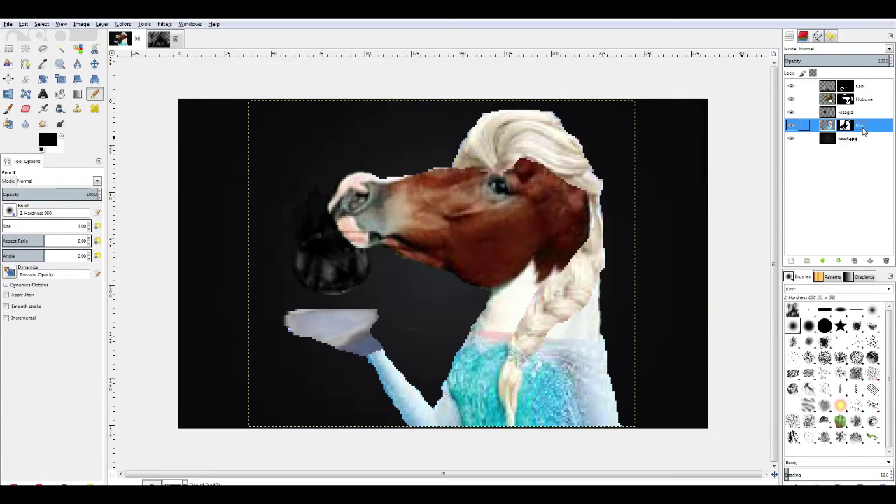
left_click(873, 126)
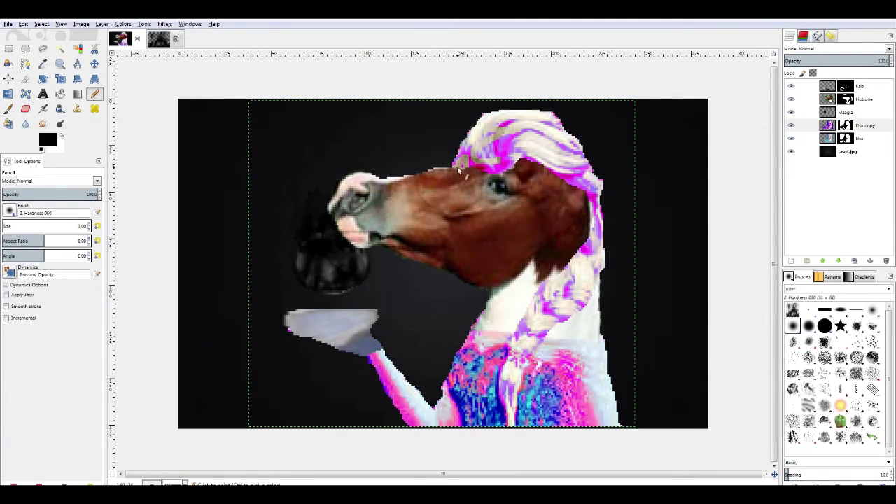
Paint black on the Elsa copy mask with the Pencil to restore the original colour of the hair and upper braid.
left_click_drag(458, 168, 461, 149)
left_click_drag(27, 160, 44, 149)
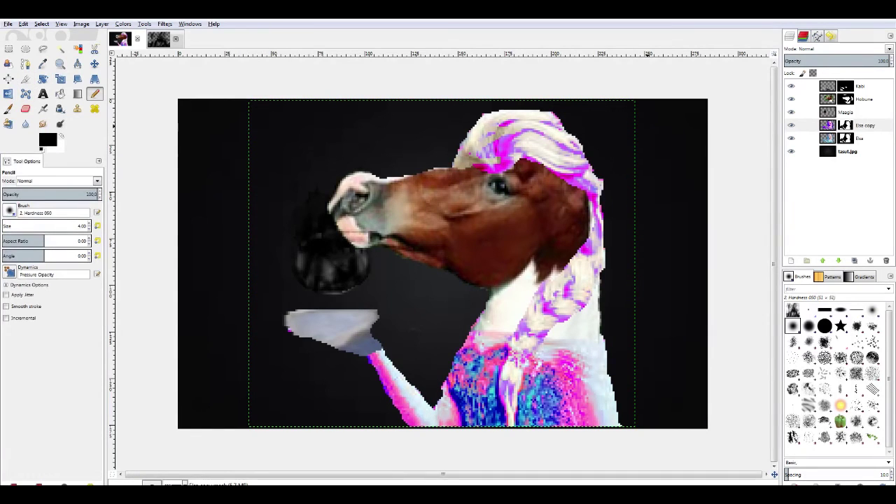
left_click(89, 224)
mouse_move(505, 134)
left_mouse_down()
mouse_move(490, 138)
mouse_move(534, 139)
mouse_move(595, 189)
mouse_move(610, 236)
mouse_move(601, 209)
mouse_move(570, 308)
mouse_move(522, 325)
mouse_move(513, 279)
left_mouse_up()
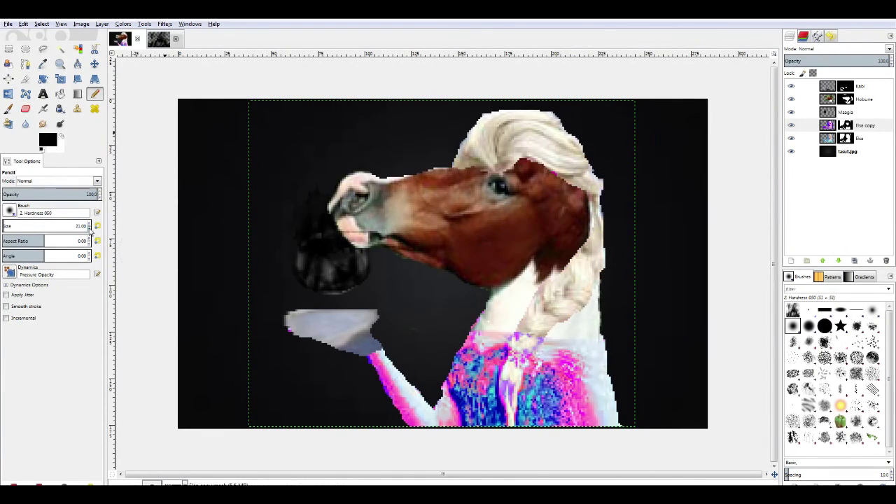
Paint black over the lower braid on the Elsa copy mask, reducing the Pencil from size 16 to 4 towards the tip.
left_click(90, 230)
left_click_drag(528, 335, 524, 348)
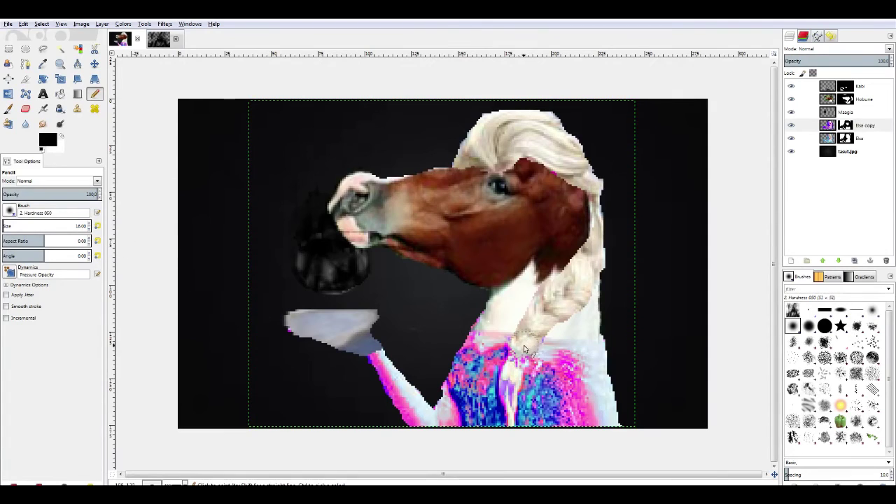
scroll(90, 227, "down", 5)
mouse_move(512, 376)
left_mouse_down()
mouse_move(511, 403)
mouse_move(504, 387)
mouse_move(517, 401)
mouse_move(511, 422)
mouse_move(513, 407)
left_mouse_up()
scroll(90, 227, "down", 7)
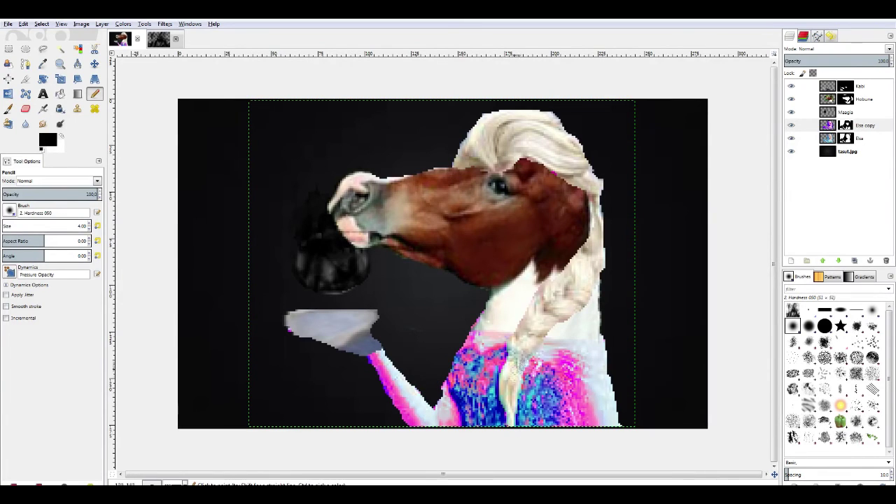
left_click(861, 87)
left_click(865, 100)
left_click(866, 112)
left_click(865, 138)
left_click(865, 126)
left_click(865, 126)
left_click(861, 138)
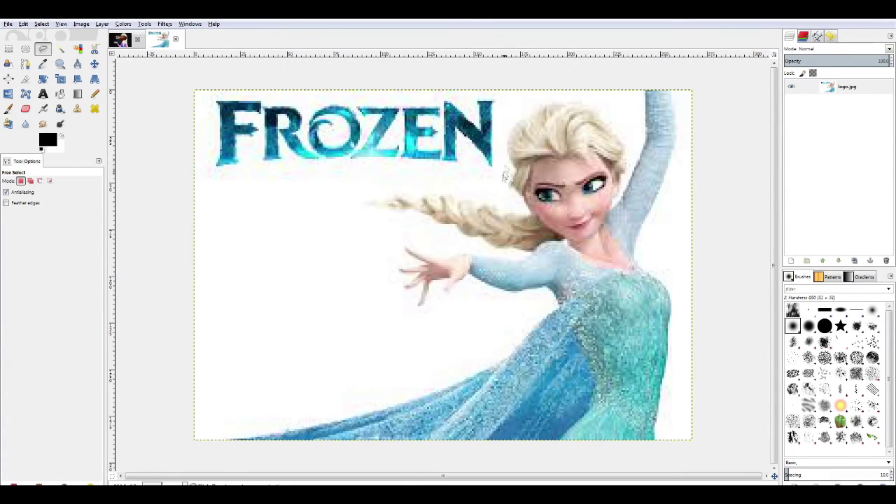
Copy the freehand-selected FROZEN lettering from the logo image and paste it into the montage.
mouse_move(503, 174)
left_mouse_down()
mouse_move(216, 89)
mouse_move(500, 99)
mouse_move(502, 173)
left_mouse_up()
key("ctrl+c")
left_click(120, 39)
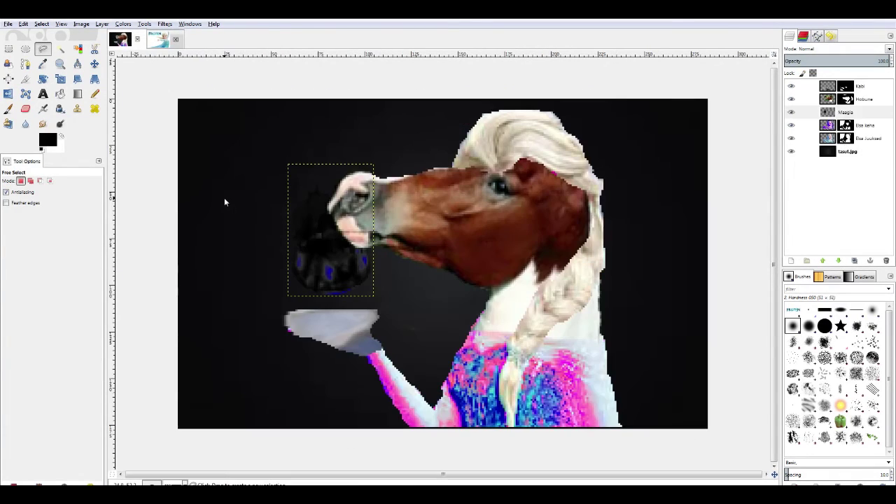
key("ctrl+v")
key("m")
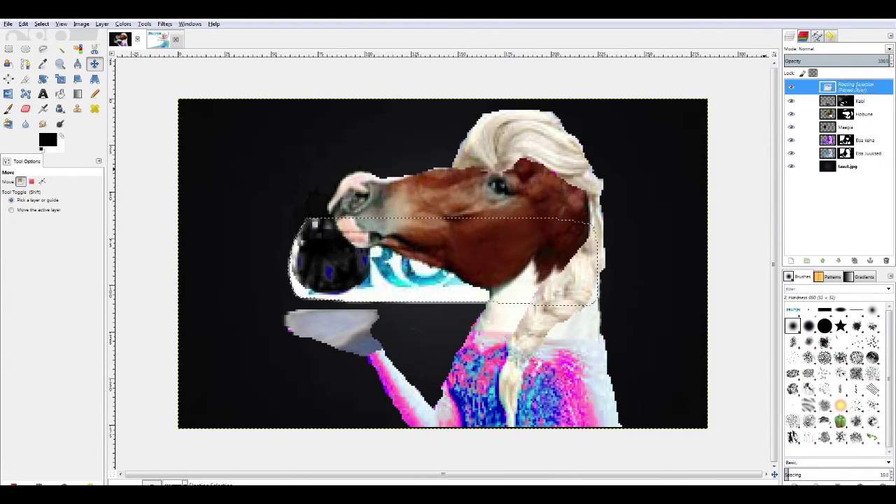
Turn the pasted floating selection into a new layer and name it Logo.
left_click(791, 260)
double_click(859, 87)
type("Logo")
key("Return")
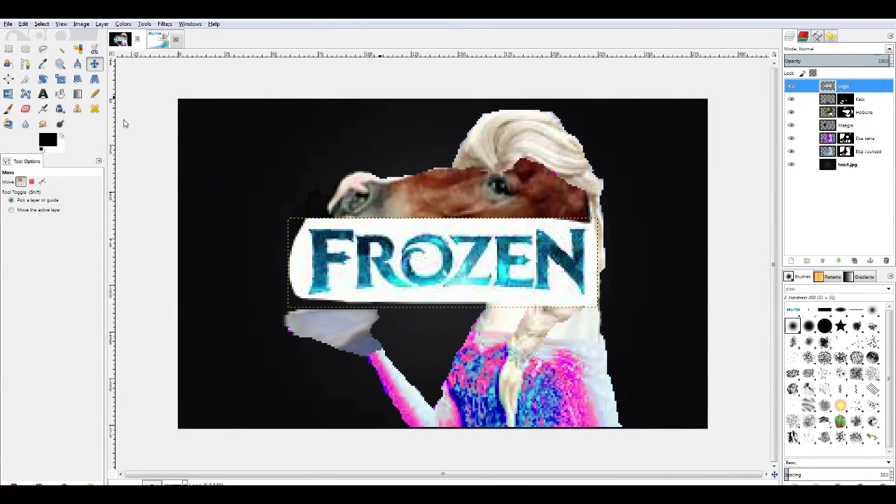
Make the Logo layer's white background transparent and shift the lettering to deep blue with Color Balance.
left_click(248, 149)
left_click(457, 314)
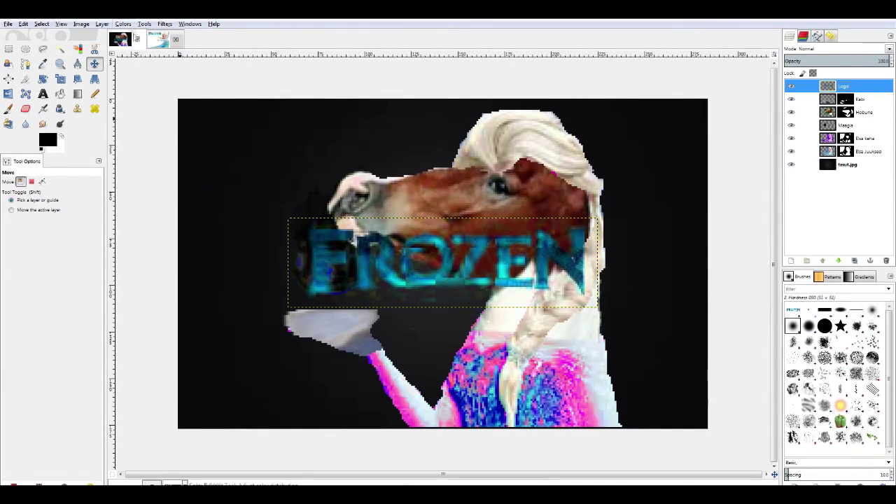
left_click(138, 34)
left_click_drag(555, 273, 543, 273)
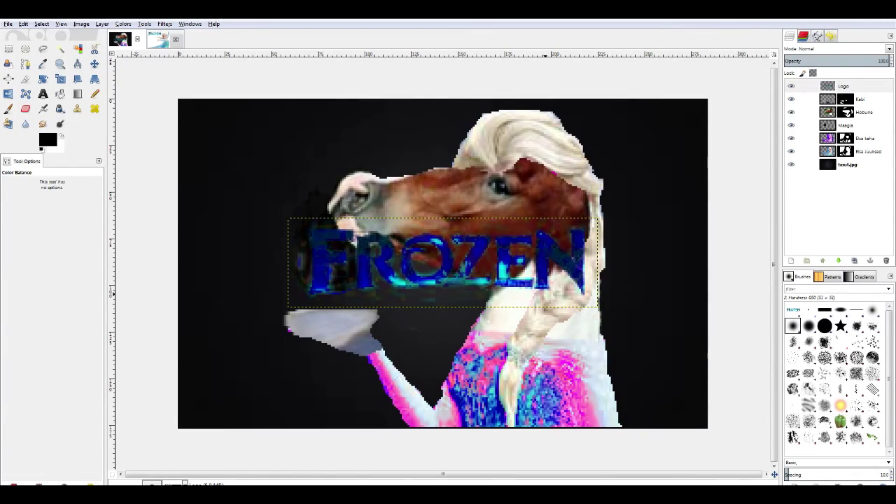
left_click(487, 294)
Place the FROZEN logo in the upper-left corner of the montage, above the horse's muzzle, using the Scale tool.
left_click(60, 78)
left_click(442, 262)
left_click_drag(443, 262, 343, 147)
key("Return")
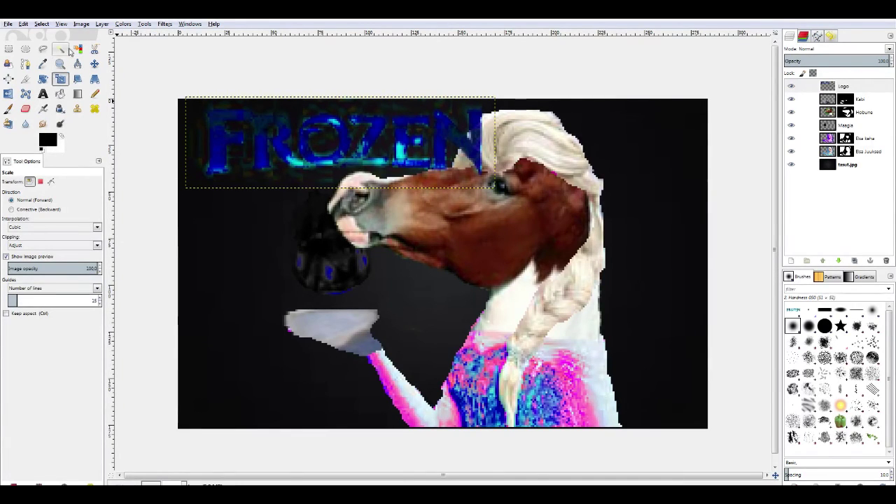
Add the text ELSA beneath the FROZEN logo, coloured purple at size 30 px.
left_click(43, 94)
left_click_drag(242, 175, 456, 252)
type("ELSA")
left_click_drag(350, 210, 266, 209)
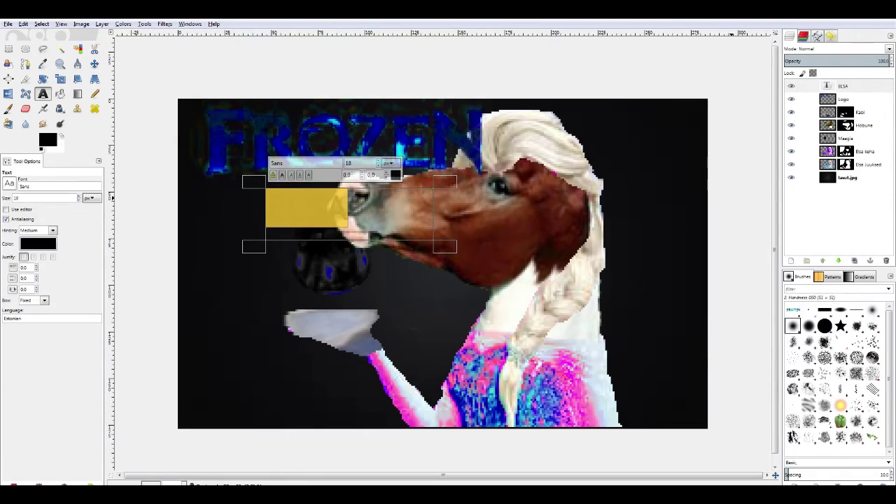
scroll(378, 162, "up", 11)
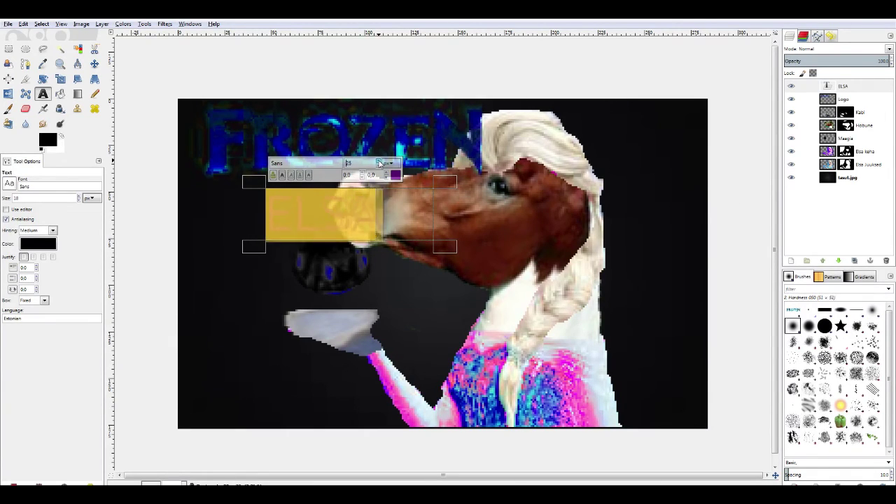
scroll(378, 163, "up", 1)
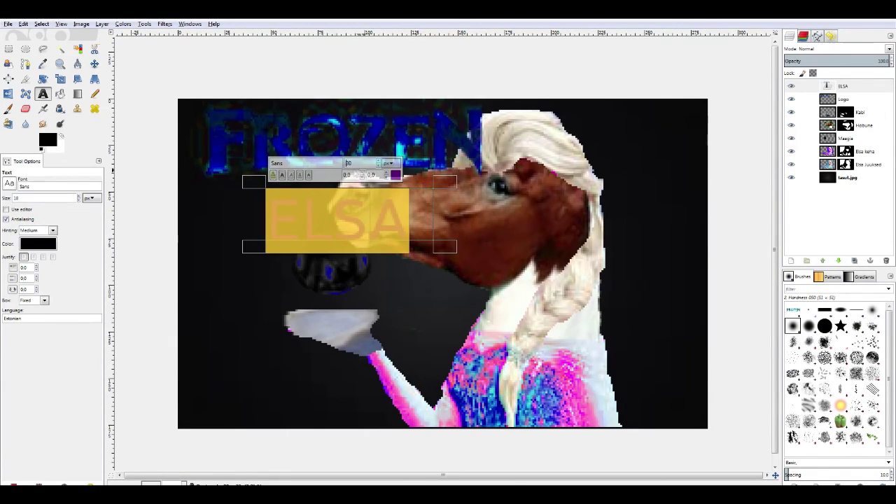
Set the ELSA text's font to Feast of Flesh BB, enlarge the letters and fit the text box around them.
type("Feast of Flesh BB")
scroll(378, 162, "up", 2)
left_click_drag(435, 246, 401, 270)
left_click(94, 63)
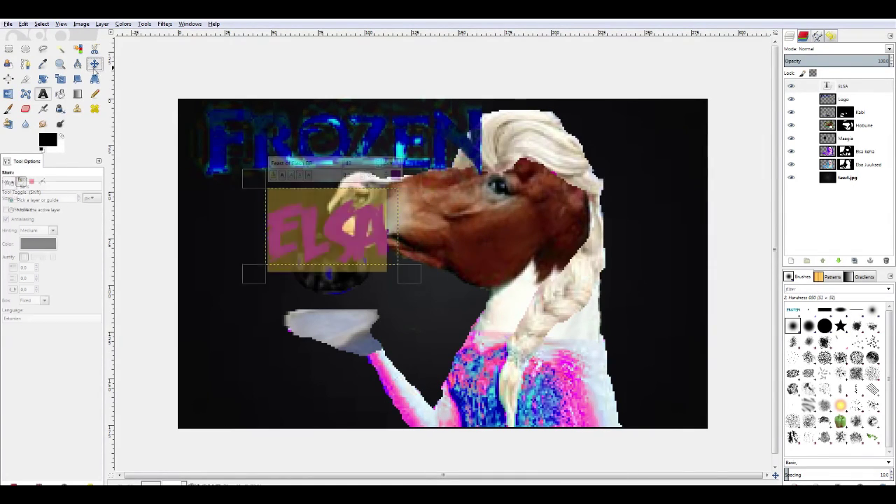